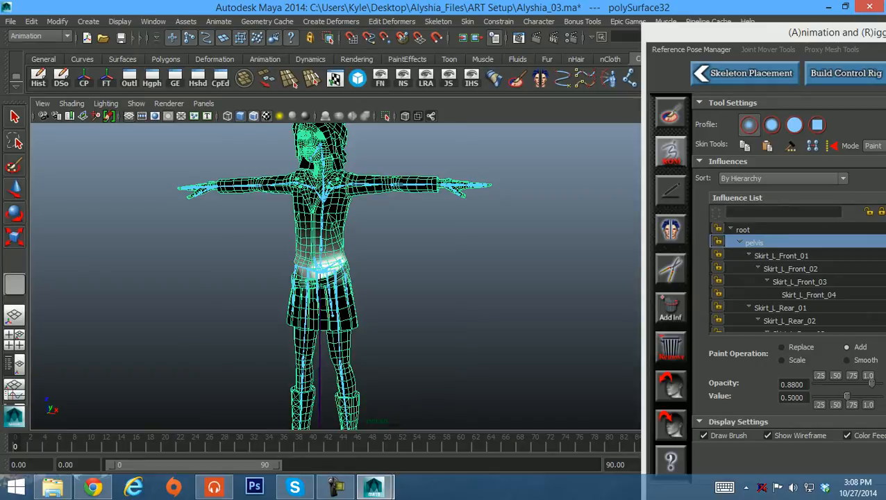
Examine the pelvis skin weights around the character's hips and skirt from several angles.
{"action": "left_click_drag", "start_coordinate": [528, 243], "coordinate": [356, 264], "text": "alt"}
{"action": "left_click_drag", "start_coordinate": [514, 250], "coordinate": [569, 250], "text": "alt"}
{"action": "left_click_drag", "start_coordinate": [299, 235], "coordinate": [275, 220], "text": "alt"}
{"action": "middle_click_drag", "start_coordinate": [274, 219], "coordinate": [276, 195], "text": "alt"}
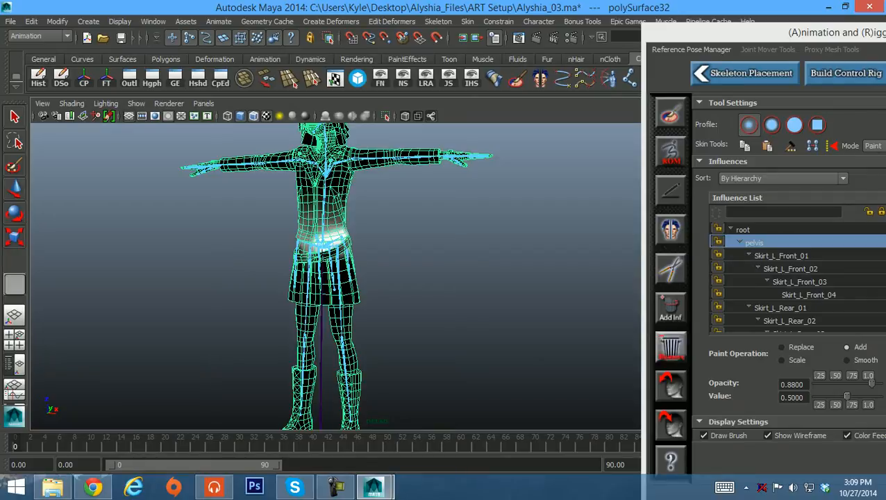
{"action": "left_click_drag", "start_coordinate": [223, 309], "coordinate": [261, 312], "text": "alt"}
{"action": "right_click_drag", "start_coordinate": [260, 312], "coordinate": [316, 320], "text": "alt"}
{"action": "middle_click_drag", "start_coordinate": [316, 320], "coordinate": [357, 311], "text": "alt"}
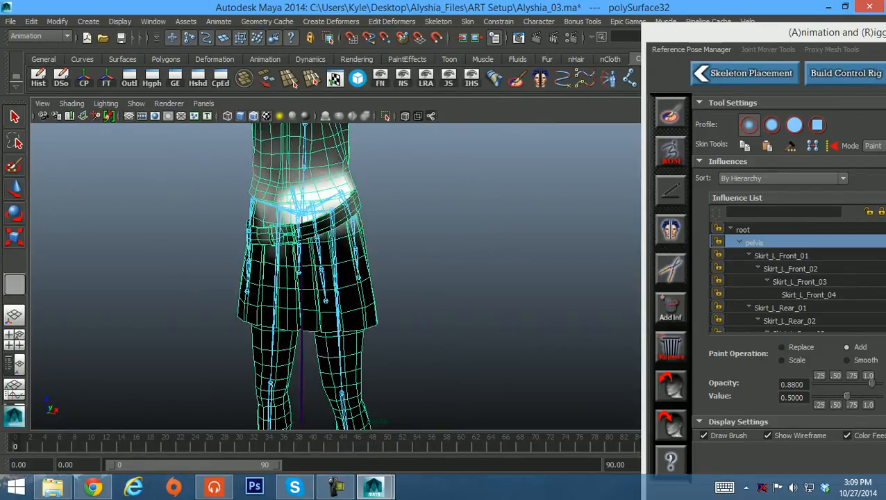
{"action": "left_click_drag", "start_coordinate": [358, 281], "coordinate": [350, 250], "text": "alt"}
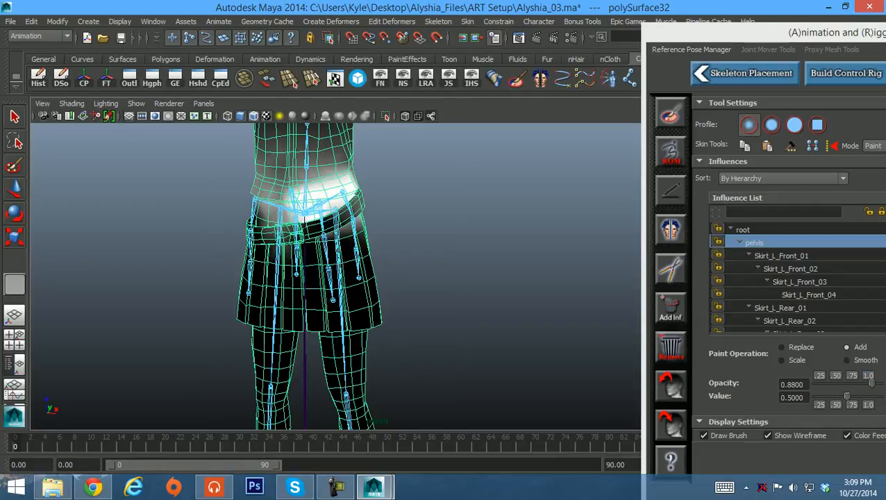
Set the brush opacity to 0.8 and add pelvis weight across the front of the character's waist.
{"action": "left_click", "coordinate": [804, 385]}
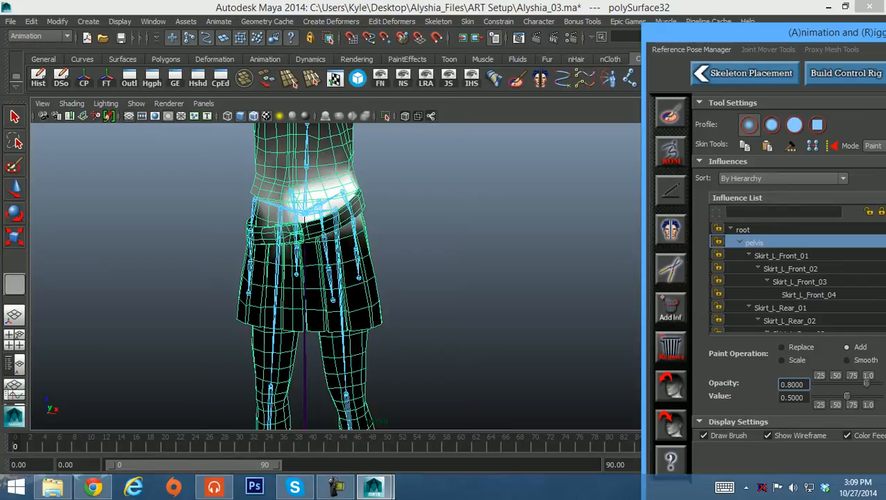
{"action": "left_click_drag", "start_coordinate": [333, 250], "coordinate": [305, 247], "text": "alt"}
{"action": "middle_click_drag", "start_coordinate": [305, 246], "coordinate": [317, 272], "text": "alt"}
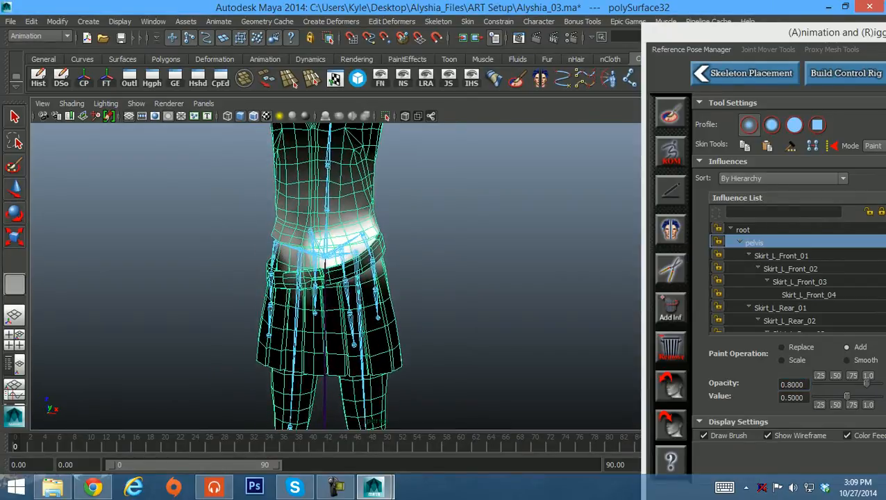
{"action": "left_click_drag", "start_coordinate": [334, 271], "coordinate": [379, 271], "text": "alt"}
{"action": "middle_click_drag", "start_coordinate": [378, 270], "coordinate": [380, 309], "text": "alt"}
{"action": "left_click_drag", "start_coordinate": [380, 309], "coordinate": [375, 306], "text": "alt"}
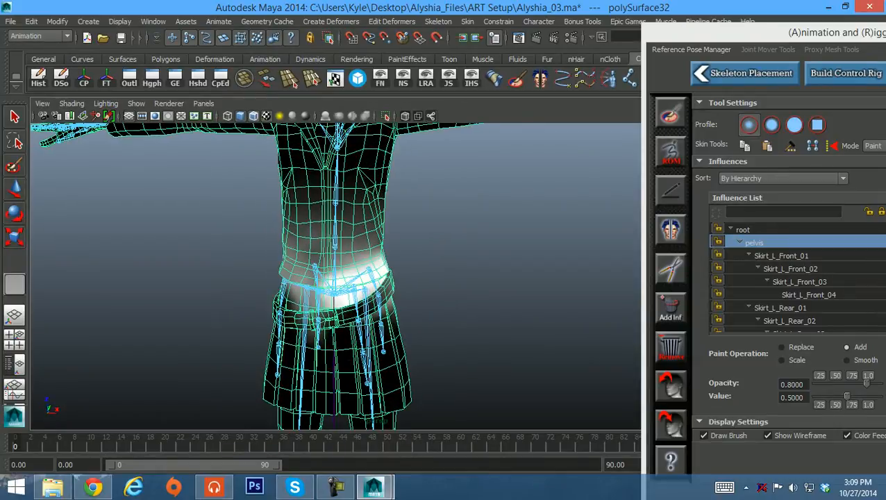
{"action": "mouse_move", "coordinate": [517, 306]}
{"action": "left_mouse_down", "text": "alt"}
{"action": "mouse_move", "coordinate": [334, 304]}
{"action": "mouse_move", "coordinate": [501, 302]}
{"action": "left_mouse_up", "text": "alt"}
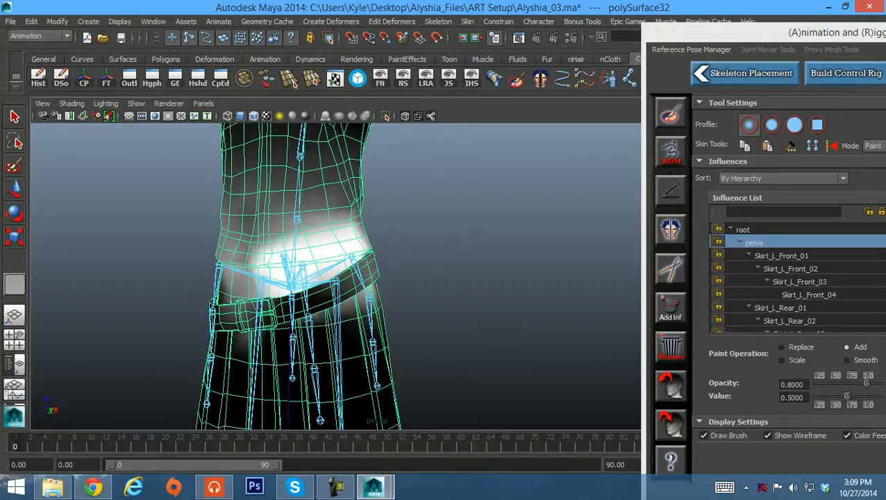
{"action": "mouse_move", "coordinate": [339, 249]}
{"action": "left_mouse_down", "text": "alt"}
{"action": "mouse_move", "coordinate": [378, 253]}
{"action": "mouse_move", "coordinate": [371, 230]}
{"action": "mouse_move", "coordinate": [368, 245]}
{"action": "left_mouse_up", "text": "alt"}
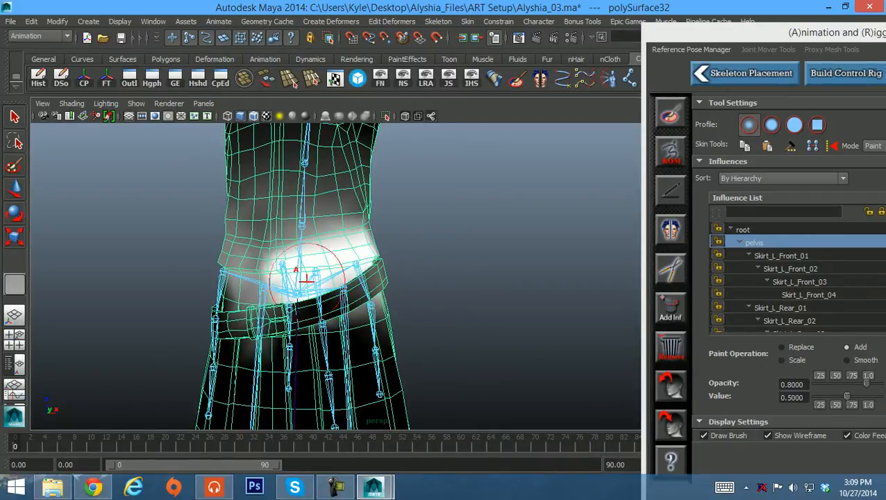
Add pelvis weight below the belt on the back of the skirt and smooth it downward.
{"action": "mouse_move", "coordinate": [346, 250]}
{"action": "left_mouse_down", "text": "alt"}
{"action": "mouse_move", "coordinate": [285, 251]}
{"action": "mouse_move", "coordinate": [302, 241]}
{"action": "mouse_move", "coordinate": [335, 259]}
{"action": "mouse_move", "coordinate": [375, 236]}
{"action": "mouse_move", "coordinate": [406, 240]}
{"action": "mouse_move", "coordinate": [387, 247]}
{"action": "mouse_move", "coordinate": [342, 231]}
{"action": "mouse_move", "coordinate": [378, 214]}
{"action": "mouse_move", "coordinate": [351, 205]}
{"action": "mouse_move", "coordinate": [394, 280]}
{"action": "mouse_move", "coordinate": [340, 270]}
{"action": "mouse_move", "coordinate": [352, 295]}
{"action": "mouse_move", "coordinate": [373, 278]}
{"action": "mouse_move", "coordinate": [356, 292]}
{"action": "mouse_move", "coordinate": [459, 295]}
{"action": "mouse_move", "coordinate": [503, 281]}
{"action": "mouse_move", "coordinate": [473, 288]}
{"action": "mouse_move", "coordinate": [410, 267]}
{"action": "mouse_move", "coordinate": [364, 285]}
{"action": "mouse_move", "coordinate": [411, 276]}
{"action": "left_mouse_up", "text": "alt"}
{"action": "mouse_move", "coordinate": [299, 327]}
{"action": "left_mouse_down"}
{"action": "mouse_move", "coordinate": [335, 344]}
{"action": "mouse_move", "coordinate": [375, 325]}
{"action": "mouse_move", "coordinate": [268, 312]}
{"action": "mouse_move", "coordinate": [272, 340]}
{"action": "mouse_move", "coordinate": [335, 343]}
{"action": "mouse_move", "coordinate": [298, 349]}
{"action": "mouse_move", "coordinate": [307, 325]}
{"action": "mouse_move", "coordinate": [386, 342]}
{"action": "left_mouse_up"}
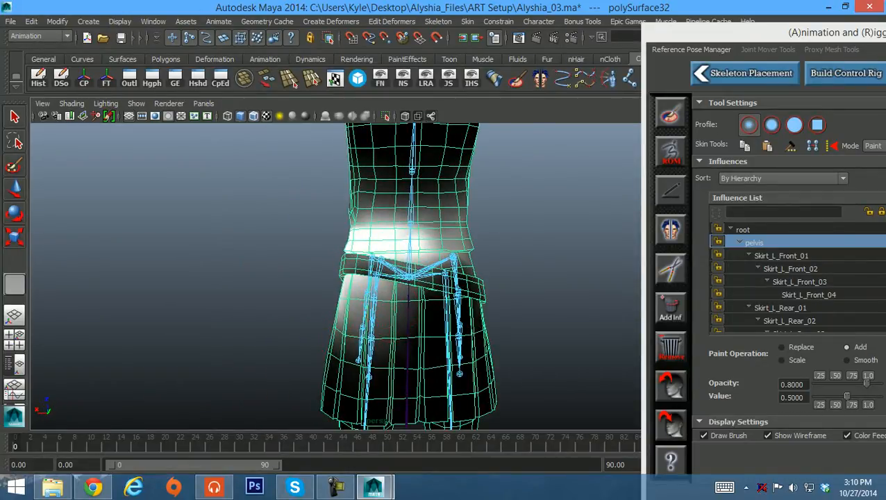
{"action": "mouse_move", "coordinate": [410, 248]}
{"action": "left_mouse_down", "text": "alt"}
{"action": "mouse_move", "coordinate": [417, 245]}
{"action": "mouse_move", "coordinate": [422, 319]}
{"action": "mouse_move", "coordinate": [417, 299]}
{"action": "mouse_move", "coordinate": [407, 316]}
{"action": "mouse_move", "coordinate": [412, 329]}
{"action": "mouse_move", "coordinate": [406, 316]}
{"action": "mouse_move", "coordinate": [405, 352]}
{"action": "mouse_move", "coordinate": [411, 346]}
{"action": "mouse_move", "coordinate": [383, 319]}
{"action": "mouse_move", "coordinate": [368, 330]}
{"action": "left_mouse_up", "text": "alt"}
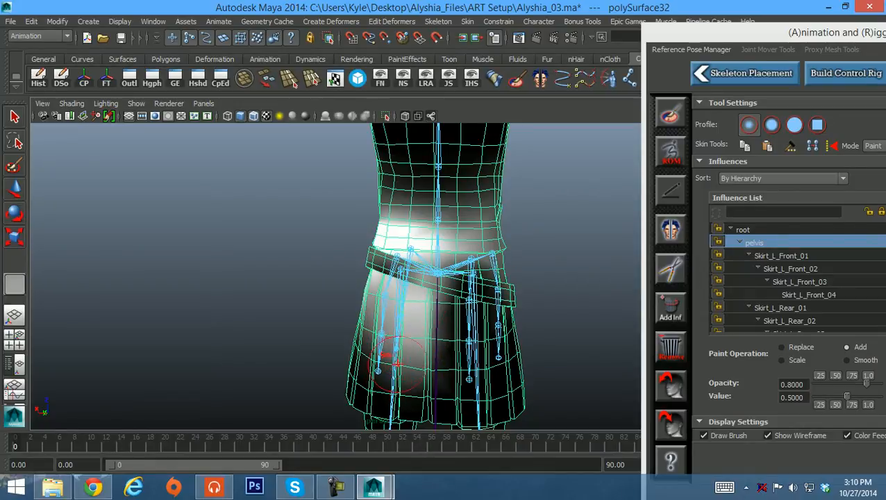
{"action": "left_click", "coordinate": [782, 347]}
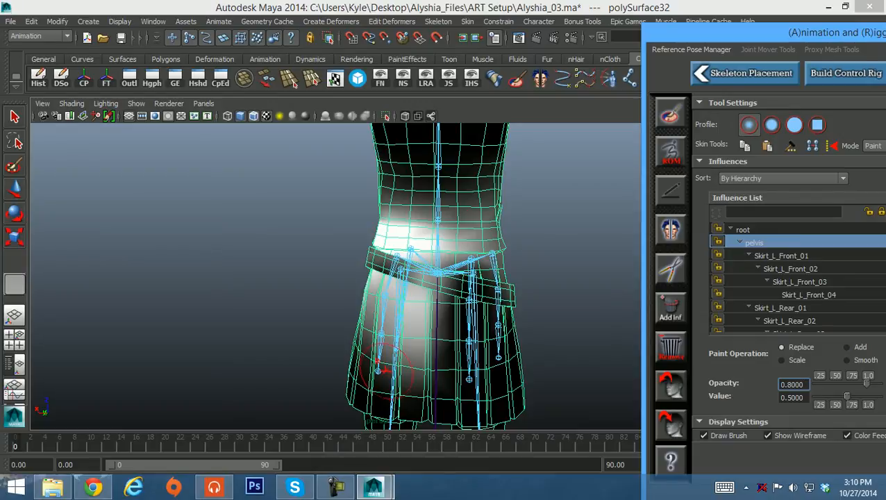
{"action": "left_click_drag", "start_coordinate": [398, 376], "coordinate": [416, 383]}
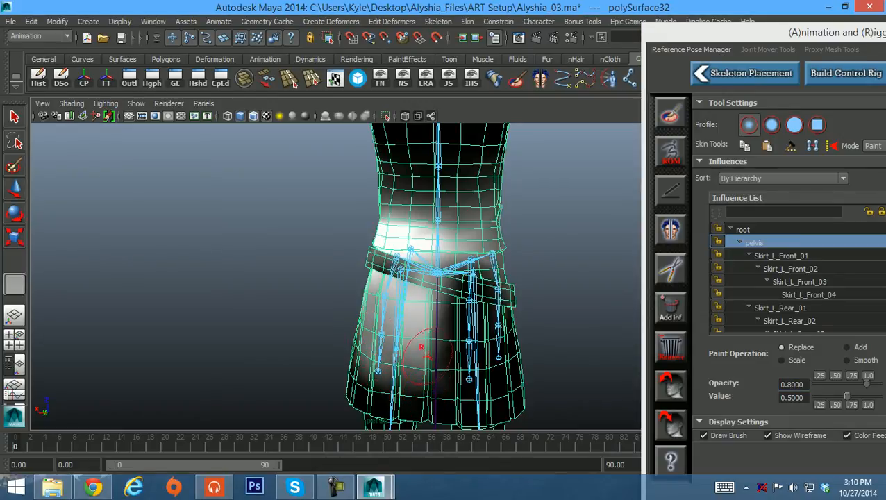
{"action": "key", "text": "ctrl+z"}
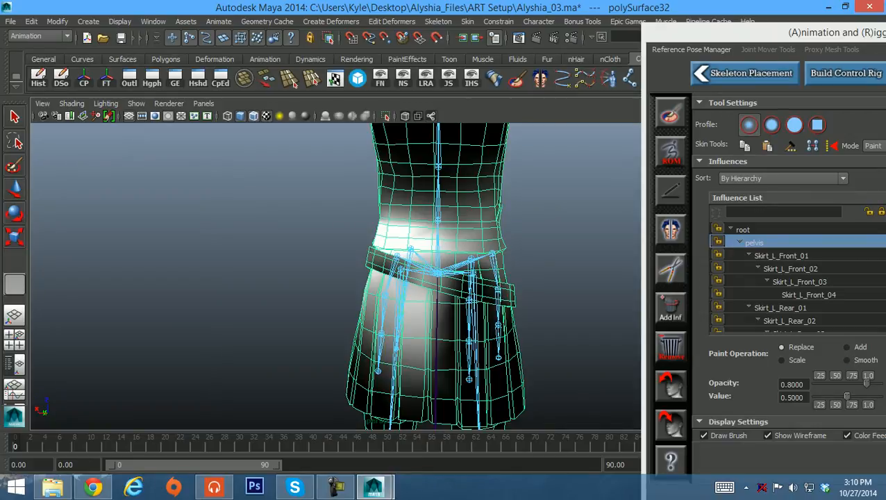
Add pelvis weight around the front and side of the waist with the Add operation, 0.7 opacity and 0.35 value.
{"action": "left_click", "coordinate": [847, 347]}
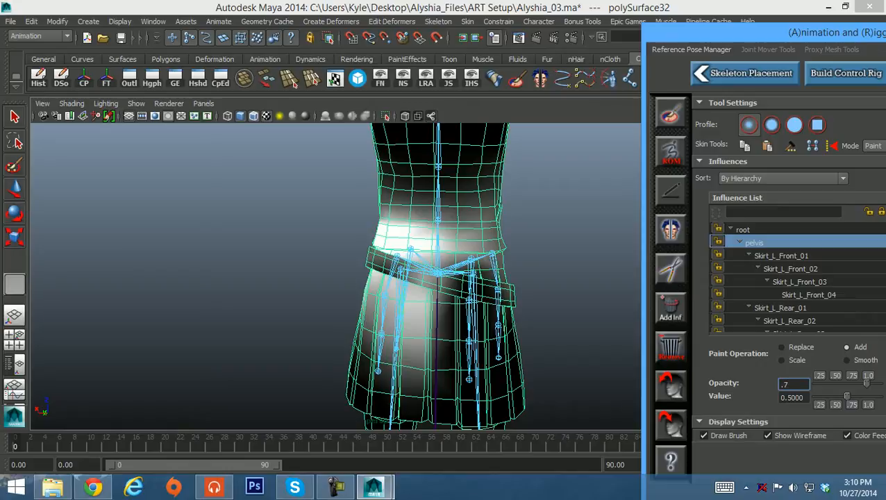
{"action": "mouse_move", "coordinate": [382, 304]}
{"action": "left_mouse_down", "text": "alt"}
{"action": "mouse_move", "coordinate": [570, 288]}
{"action": "mouse_move", "coordinate": [319, 237]}
{"action": "left_mouse_up", "text": "alt"}
{"action": "left_click", "coordinate": [306, 261]}
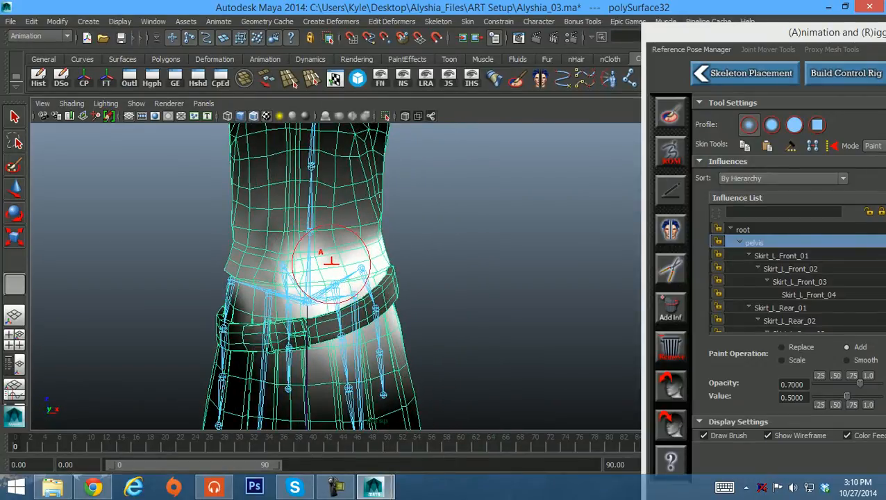
{"action": "key", "text": "ctrl+z"}
{"action": "left_click_drag", "start_coordinate": [847, 396], "coordinate": [842, 396]}
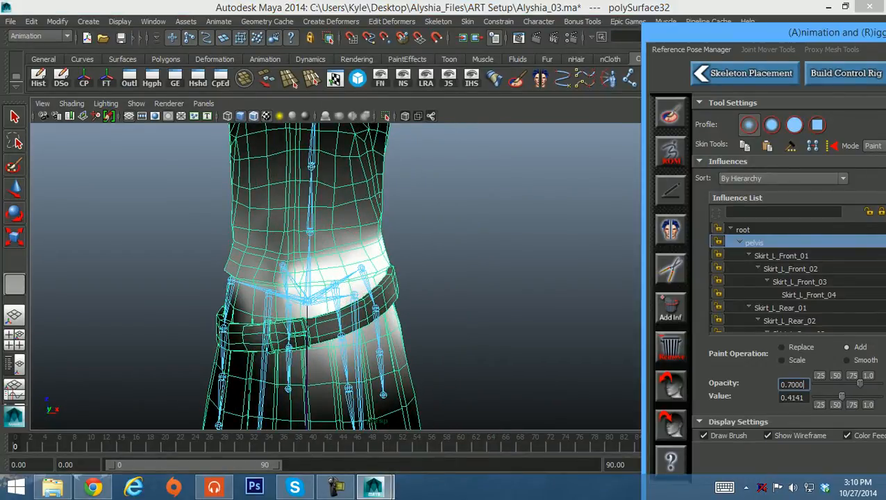
{"action": "double_click", "coordinate": [794, 398]}
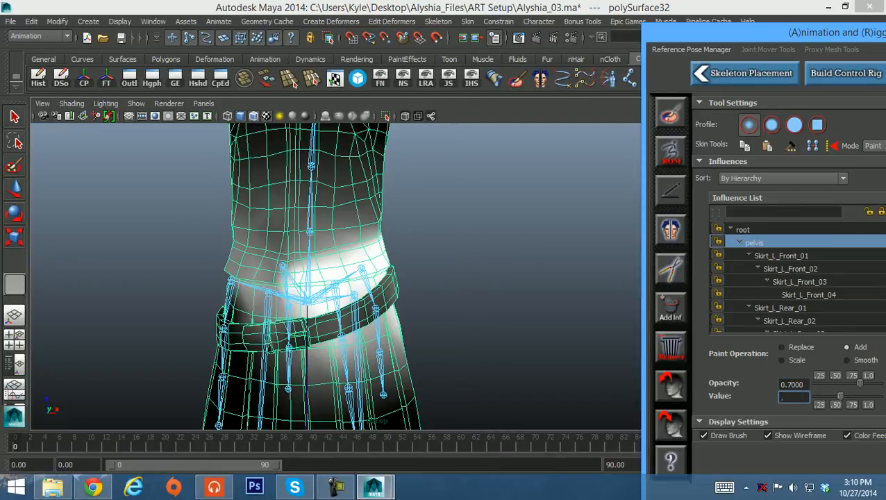
{"action": "mouse_move", "coordinate": [393, 252]}
{"action": "left_mouse_down", "text": "alt"}
{"action": "mouse_move", "coordinate": [307, 278]}
{"action": "mouse_move", "coordinate": [303, 264]}
{"action": "mouse_move", "coordinate": [281, 267]}
{"action": "left_mouse_up", "text": "alt"}
{"action": "left_click", "coordinate": [321, 279]}
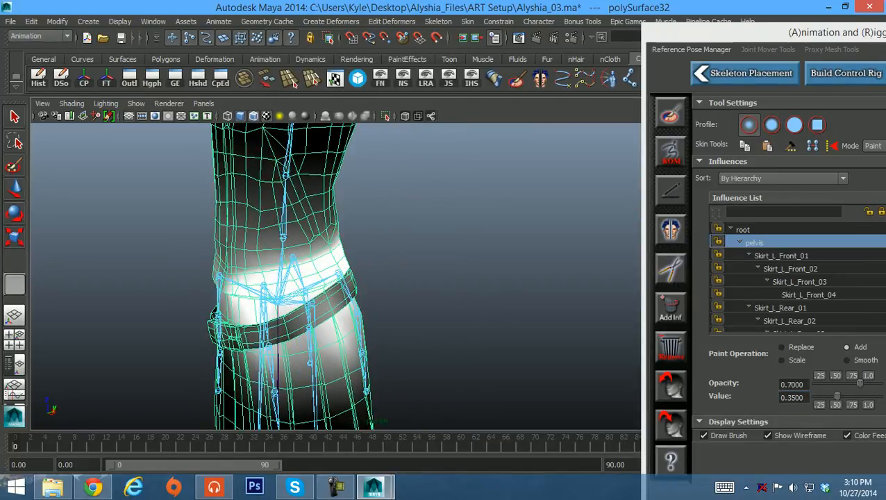
Add weight for the spine_01 influence across the abdomen, the side of the torso and the lower back.
{"action": "left_click_drag", "start_coordinate": [759, 32], "coordinate": [629, 26]}
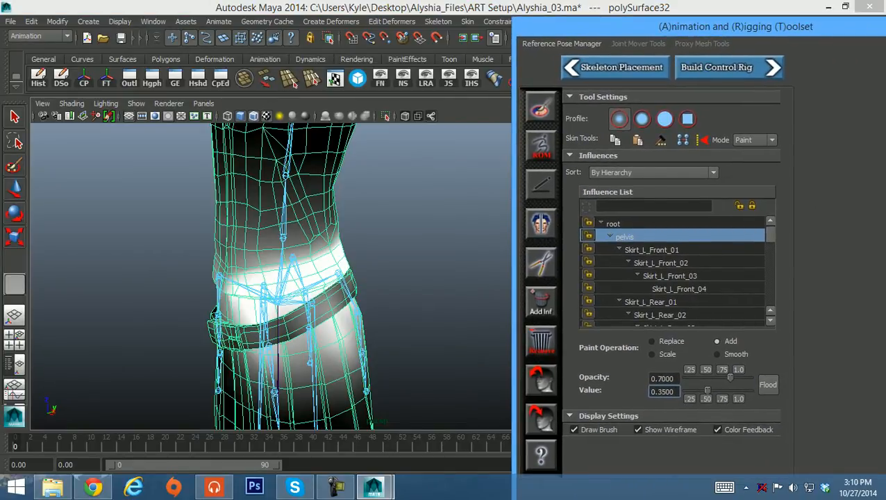
{"action": "scroll", "coordinate": [672, 270], "scroll_direction": "down", "scroll_amount": 8}
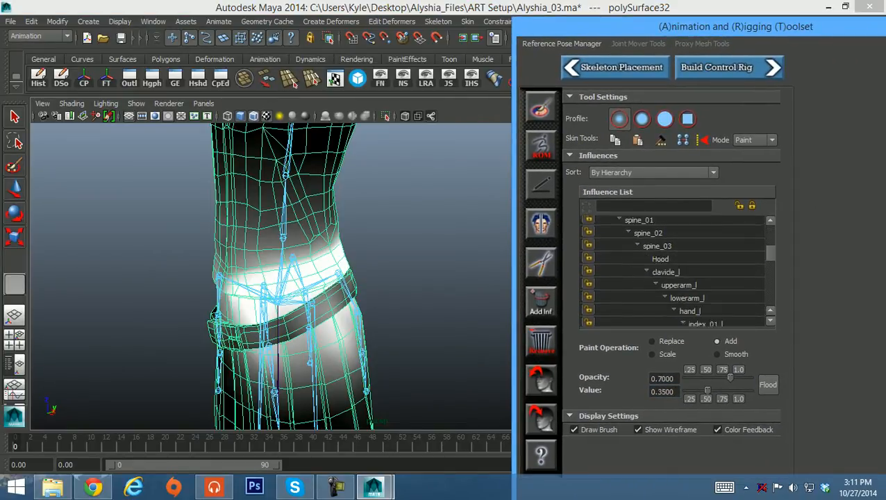
{"action": "scroll", "coordinate": [672, 271], "scroll_direction": "up", "scroll_amount": 2}
{"action": "left_click", "coordinate": [640, 237]}
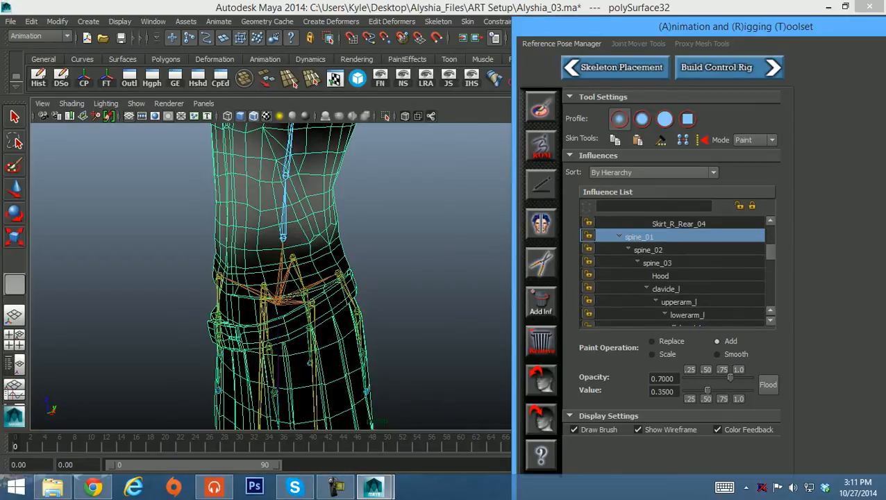
{"action": "left_click_drag", "start_coordinate": [642, 26], "coordinate": [726, 25]}
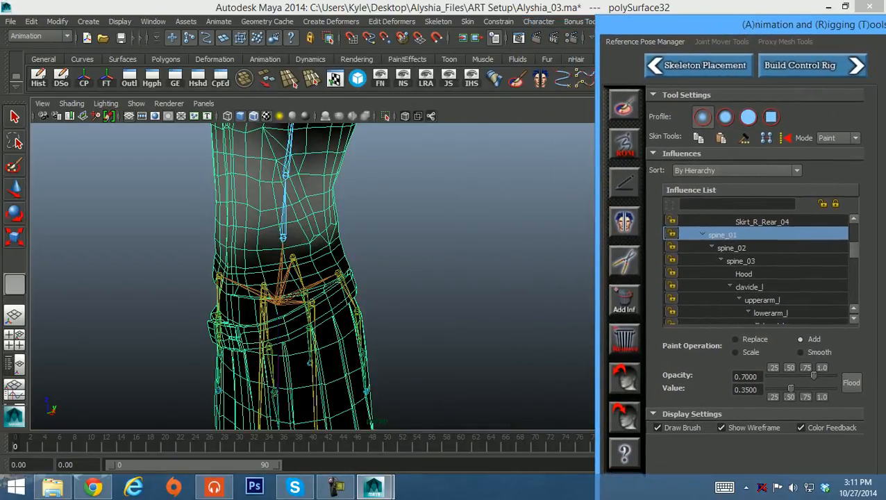
{"action": "mouse_move", "coordinate": [262, 255]}
{"action": "left_mouse_down", "text": "alt"}
{"action": "mouse_move", "coordinate": [391, 234]}
{"action": "mouse_move", "coordinate": [328, 258]}
{"action": "left_mouse_up", "text": "alt"}
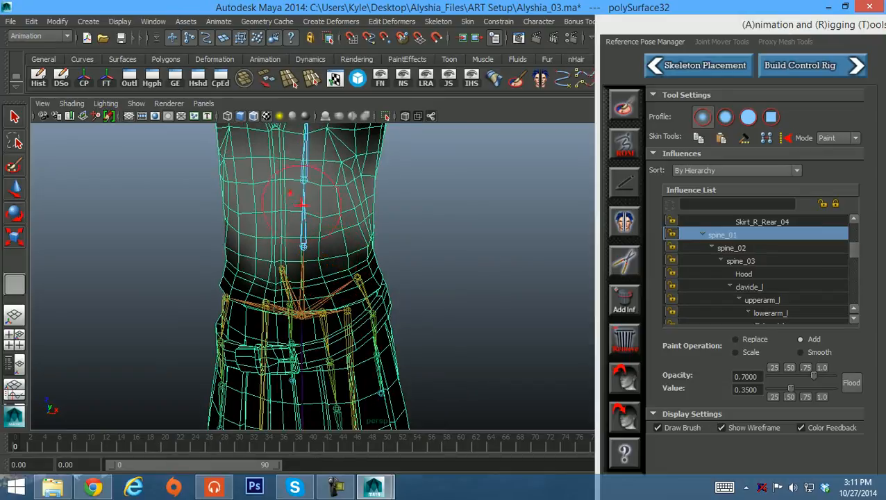
{"action": "mouse_move", "coordinate": [299, 202]}
{"action": "left_mouse_down"}
{"action": "mouse_move", "coordinate": [351, 202]}
{"action": "mouse_move", "coordinate": [347, 209]}
{"action": "mouse_move", "coordinate": [278, 198]}
{"action": "left_mouse_up"}
{"action": "mouse_move", "coordinate": [297, 194]}
{"action": "left_mouse_down"}
{"action": "mouse_move", "coordinate": [362, 187]}
{"action": "mouse_move", "coordinate": [299, 191]}
{"action": "left_mouse_up"}
{"action": "mouse_move", "coordinate": [373, 198]}
{"action": "left_mouse_down"}
{"action": "mouse_move", "coordinate": [362, 193]}
{"action": "mouse_move", "coordinate": [365, 210]}
{"action": "mouse_move", "coordinate": [364, 176]}
{"action": "mouse_move", "coordinate": [368, 207]}
{"action": "left_mouse_up"}
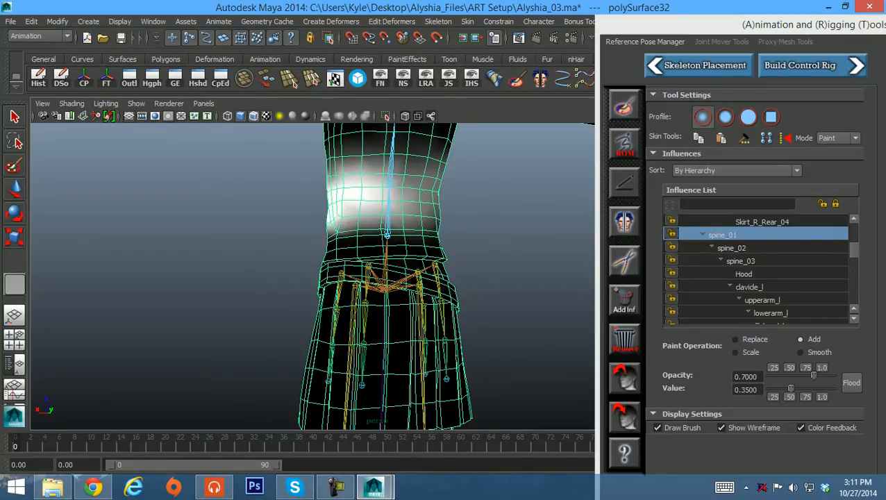
Smooth the edges of the spine_01 weights around the side and back of the lower torso.
{"action": "mouse_move", "coordinate": [332, 230]}
{"action": "left_mouse_down", "text": "alt"}
{"action": "mouse_move", "coordinate": [267, 216]}
{"action": "mouse_move", "coordinate": [259, 224]}
{"action": "left_mouse_up", "text": "alt"}
{"action": "mouse_move", "coordinate": [258, 224]}
{"action": "left_mouse_down", "text": "alt"}
{"action": "mouse_move", "coordinate": [247, 222]}
{"action": "mouse_move", "coordinate": [292, 221]}
{"action": "left_mouse_up", "text": "alt"}
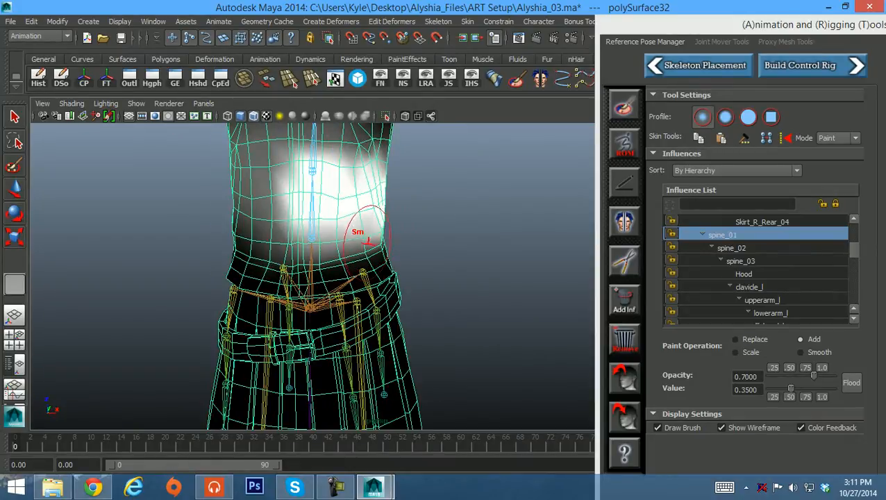
{"action": "mouse_move", "coordinate": [368, 242]}
{"action": "left_mouse_down", "text": "shift"}
{"action": "mouse_move", "coordinate": [327, 253]}
{"action": "mouse_move", "coordinate": [371, 239]}
{"action": "mouse_move", "coordinate": [327, 254]}
{"action": "mouse_move", "coordinate": [338, 261]}
{"action": "mouse_move", "coordinate": [332, 244]}
{"action": "mouse_move", "coordinate": [285, 226]}
{"action": "left_mouse_up", "text": "shift"}
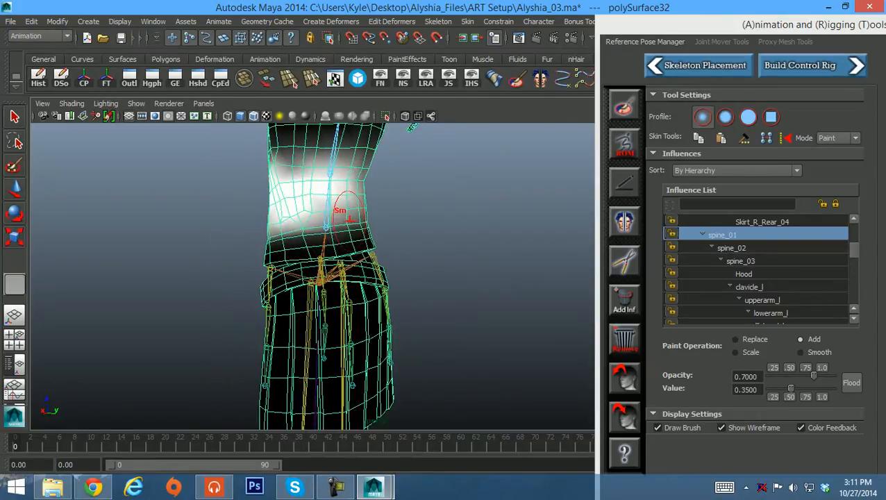
{"action": "left_click_drag", "start_coordinate": [340, 209], "coordinate": [399, 216], "text": "alt"}
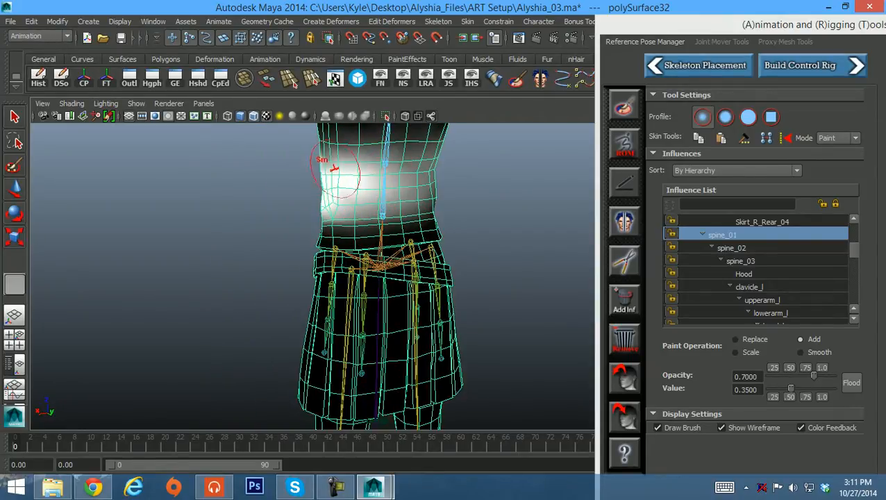
{"action": "mouse_move", "coordinate": [320, 158]}
{"action": "left_mouse_down", "text": "alt"}
{"action": "mouse_move", "coordinate": [271, 186]}
{"action": "mouse_move", "coordinate": [334, 172]}
{"action": "left_mouse_up", "text": "alt"}
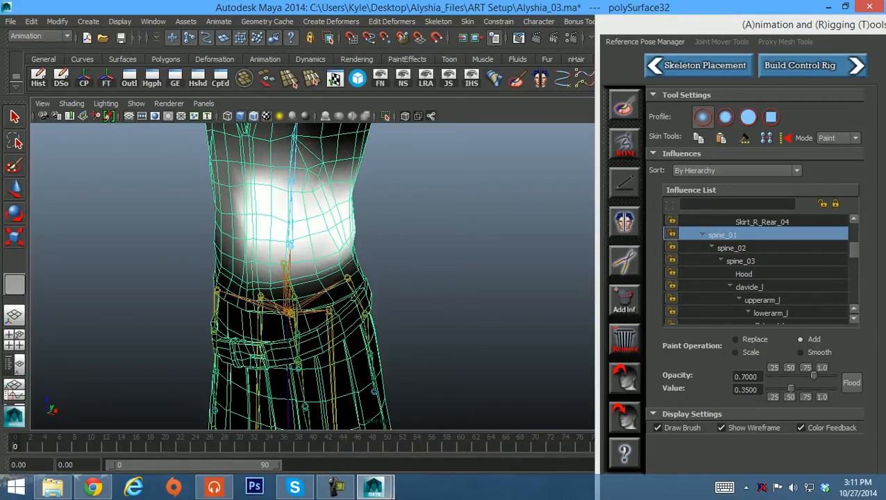
Open the Range Of Motion Generator and choose spine_01, spine_02 and spine_03 as the joints to animate.
{"action": "left_click", "coordinate": [624, 143]}
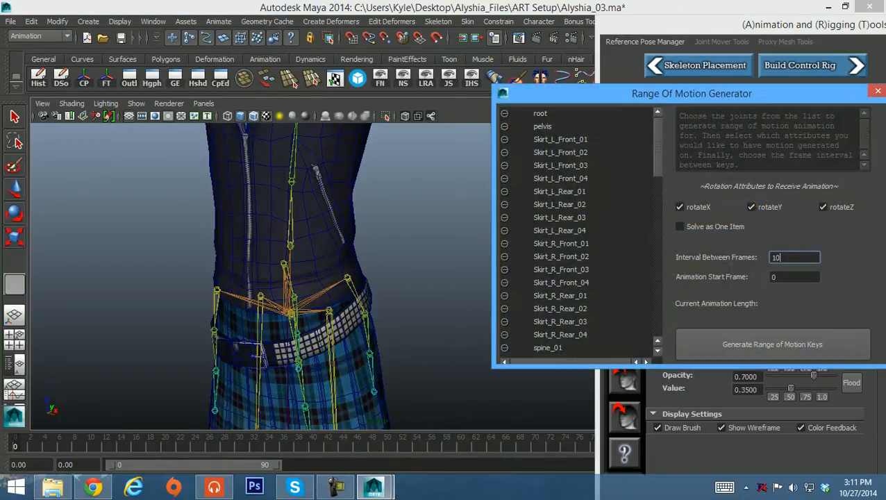
{"action": "left_click", "coordinate": [561, 139]}
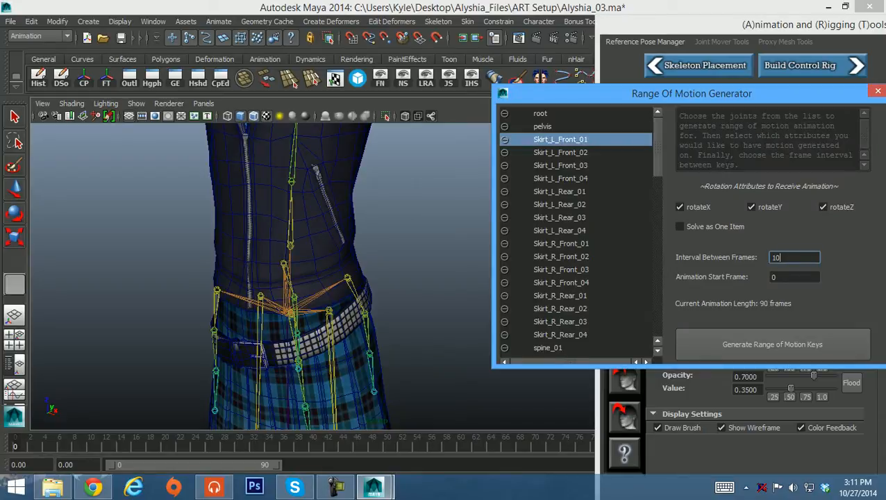
{"action": "scroll", "coordinate": [576, 229], "scroll_direction": "down", "scroll_amount": 5}
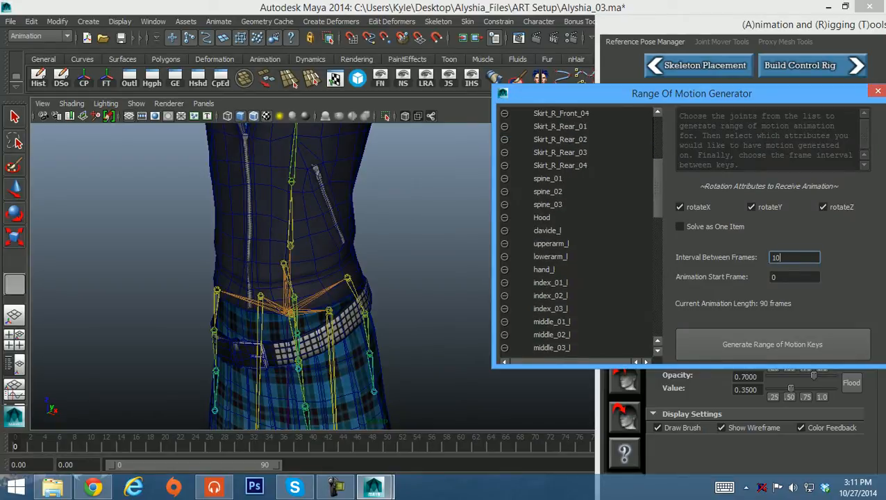
{"action": "left_click", "coordinate": [548, 179]}
{"action": "left_click", "coordinate": [548, 192], "text": "ctrl"}
{"action": "left_click", "coordinate": [543, 218], "text": "ctrl"}
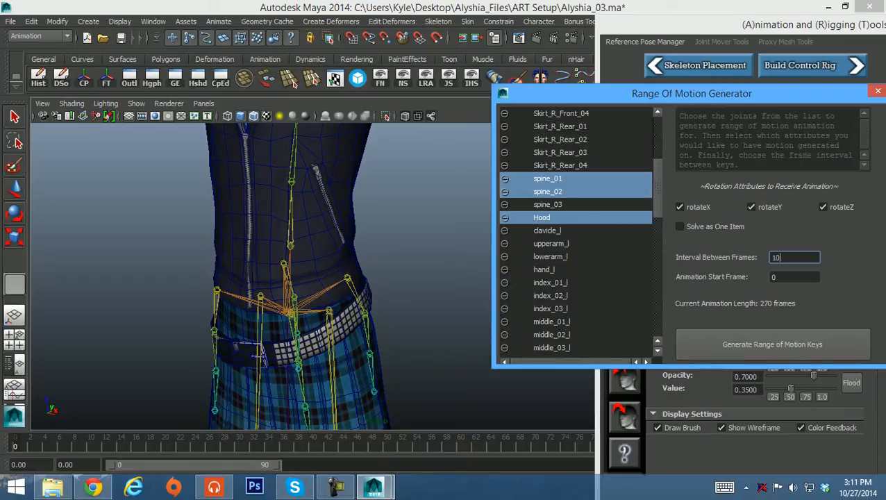
{"action": "left_click", "coordinate": [548, 179]}
{"action": "left_click", "coordinate": [548, 192], "text": "ctrl"}
{"action": "left_click", "coordinate": [548, 205], "text": "ctrl"}
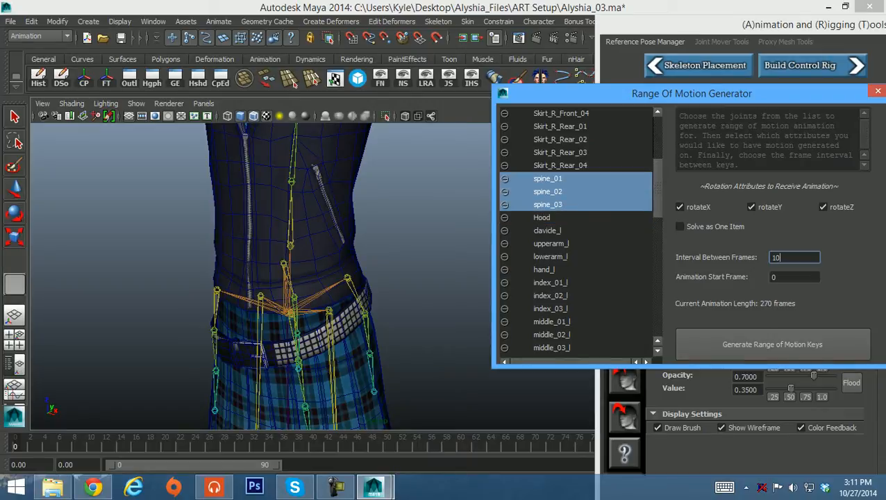
Generate range of motion keys for the chosen spine joints, solved as one item with a 10-frame interval, and close the generator.
{"action": "left_click", "coordinate": [773, 345]}
{"action": "middle_click_drag", "start_coordinate": [295, 230], "coordinate": [289, 323], "text": "alt"}
{"action": "right_click_drag", "start_coordinate": [289, 323], "coordinate": [229, 323], "text": "alt"}
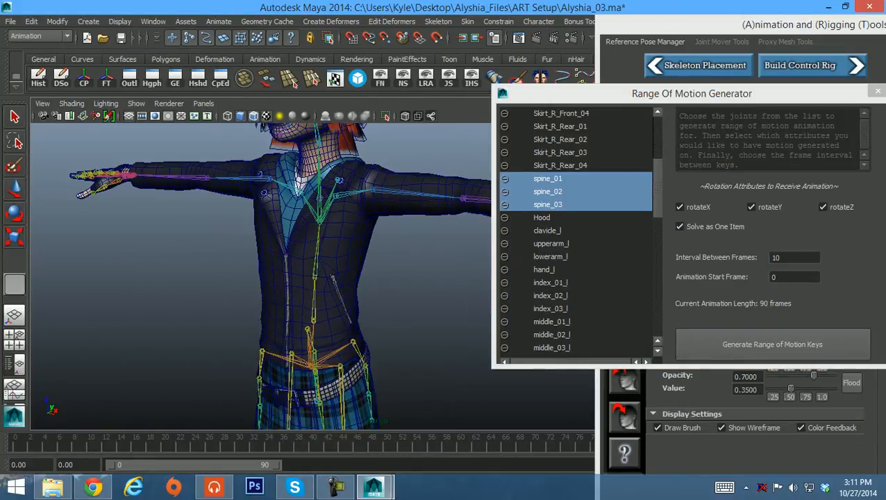
{"action": "left_click", "coordinate": [878, 91]}
{"action": "middle_click_drag", "start_coordinate": [416, 264], "coordinate": [407, 280], "text": "alt"}
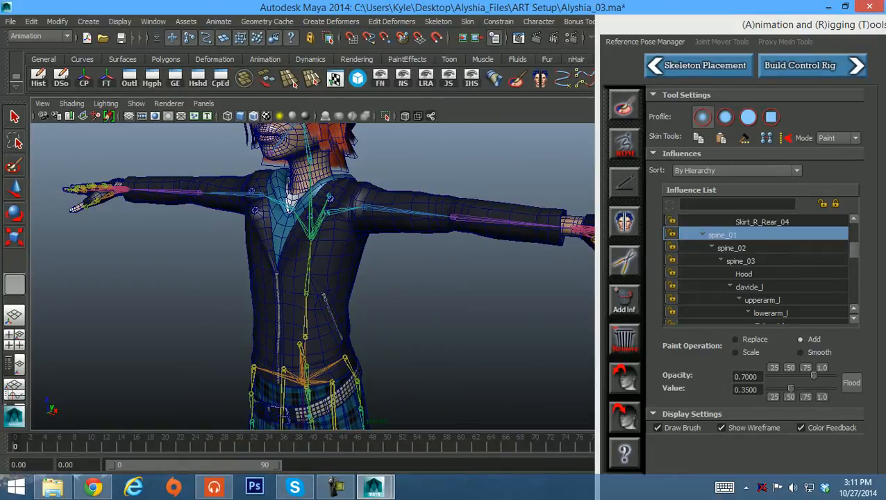
Scrub the range of motion animation to the sideways spine bend around frames 34 to 38 and examine how the torso deforms at the waist.
{"action": "left_click_drag", "start_coordinate": [16, 446], "coordinate": [299, 446]}
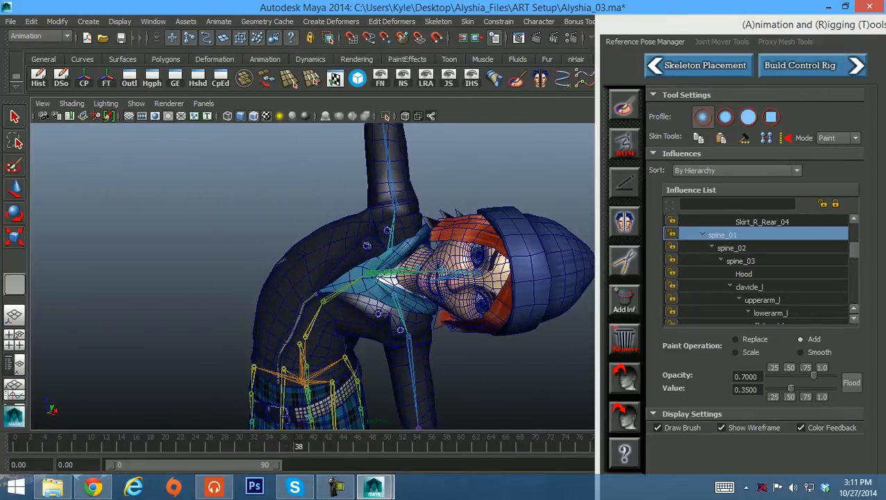
{"action": "left_click_drag", "start_coordinate": [313, 291], "coordinate": [313, 268], "text": "alt"}
{"action": "right_click_drag", "start_coordinate": [313, 268], "coordinate": [375, 274], "text": "alt"}
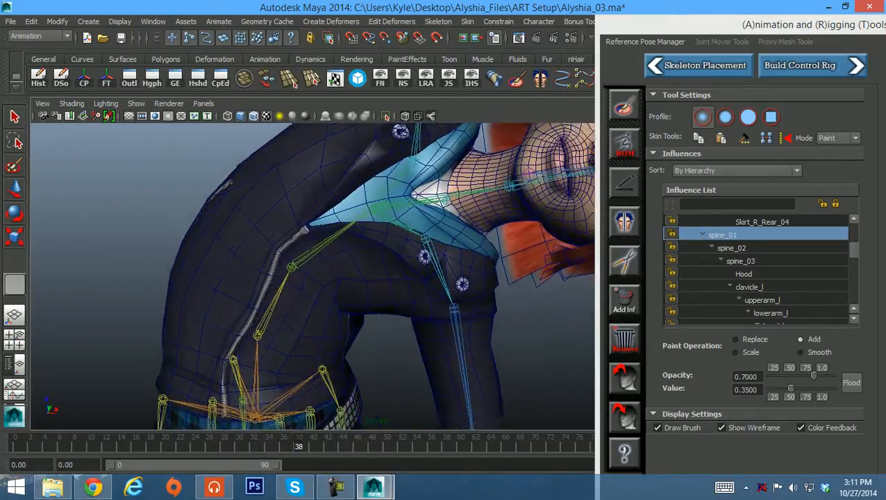
{"action": "middle_click_drag", "start_coordinate": [375, 274], "coordinate": [392, 267], "text": "alt"}
{"action": "right_click_drag", "start_coordinate": [391, 267], "coordinate": [413, 271], "text": "alt"}
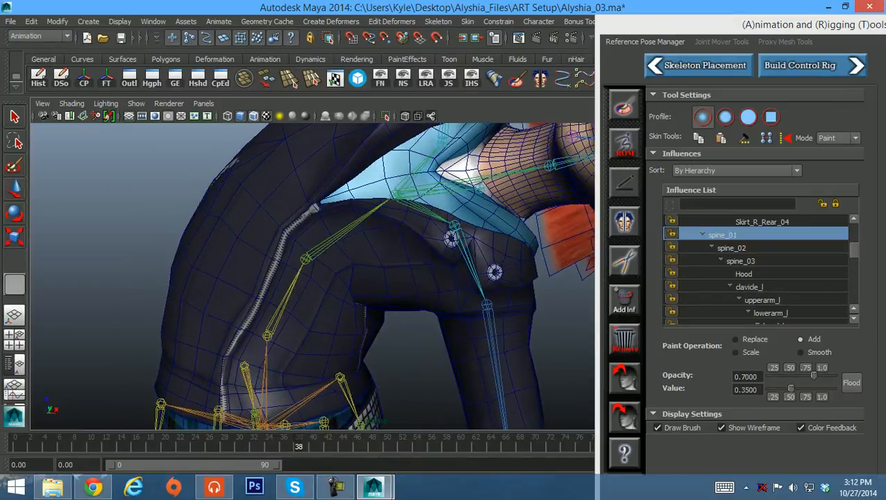
{"action": "left_click_drag", "start_coordinate": [298, 446], "coordinate": [277, 445]}
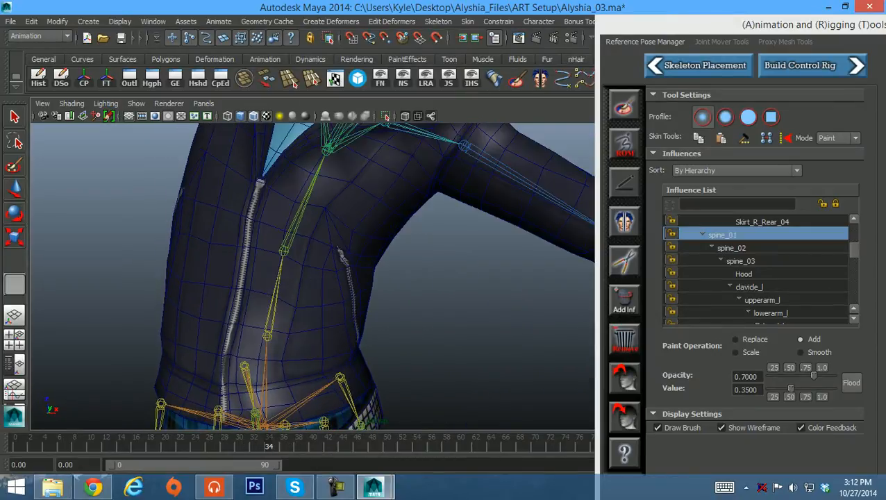
{"action": "middle_click_drag", "start_coordinate": [312, 257], "coordinate": [311, 291], "text": "alt"}
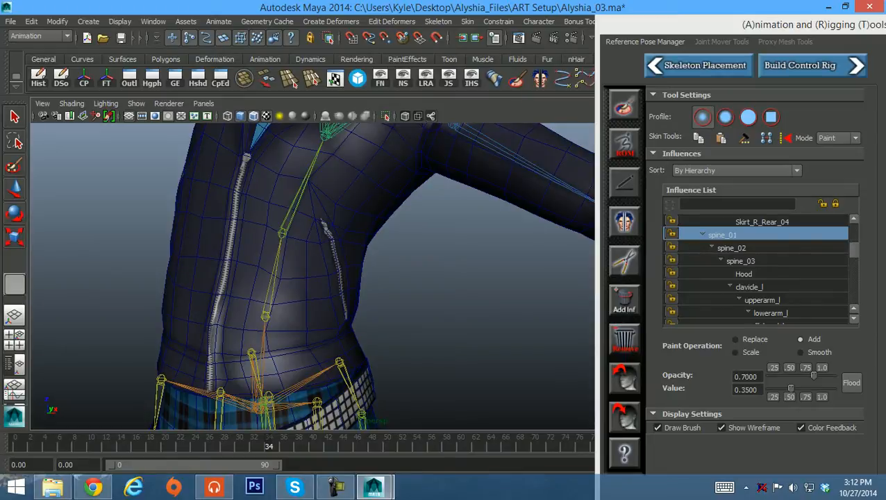
{"action": "middle_click_drag", "start_coordinate": [312, 257], "coordinate": [323, 187], "text": "alt"}
{"action": "middle_click_drag", "start_coordinate": [312, 257], "coordinate": [314, 368], "text": "alt"}
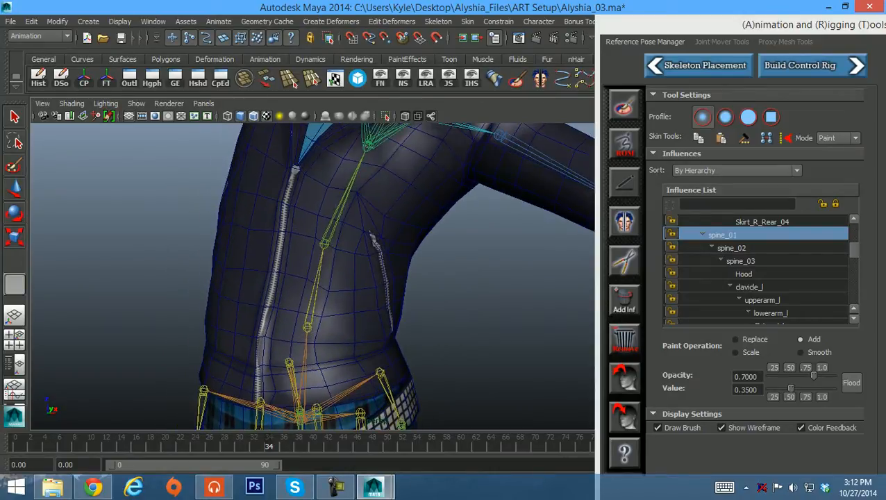
{"action": "middle_click_drag", "start_coordinate": [313, 257], "coordinate": [297, 241], "text": "alt"}
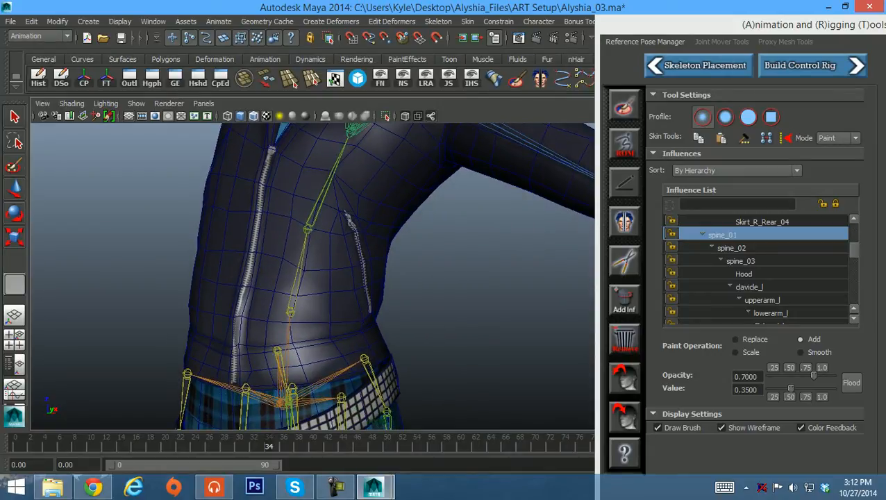
Reselect the character's body mesh, restart skin weight painting on it and choose the spine_01 influence.
{"action": "left_click", "coordinate": [732, 248]}
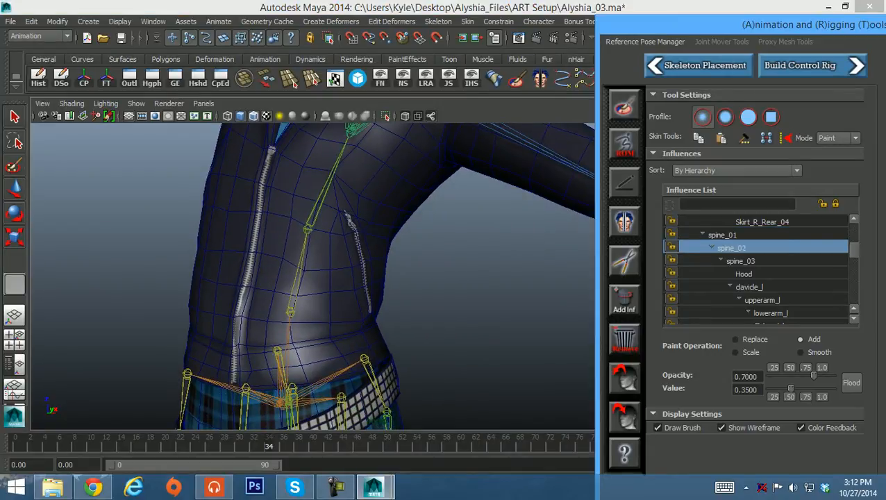
{"action": "left_click", "coordinate": [722, 234]}
{"action": "key", "text": "w"}
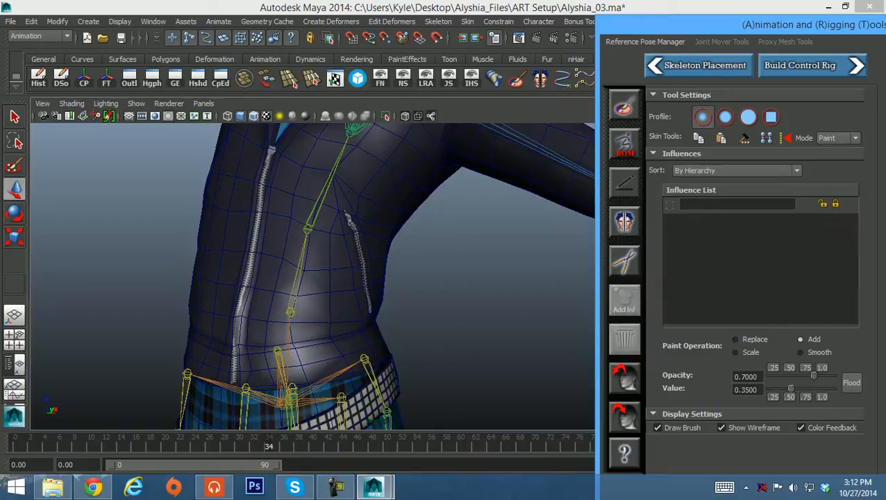
{"action": "left_click", "coordinate": [333, 264]}
{"action": "left_click", "coordinate": [625, 105]}
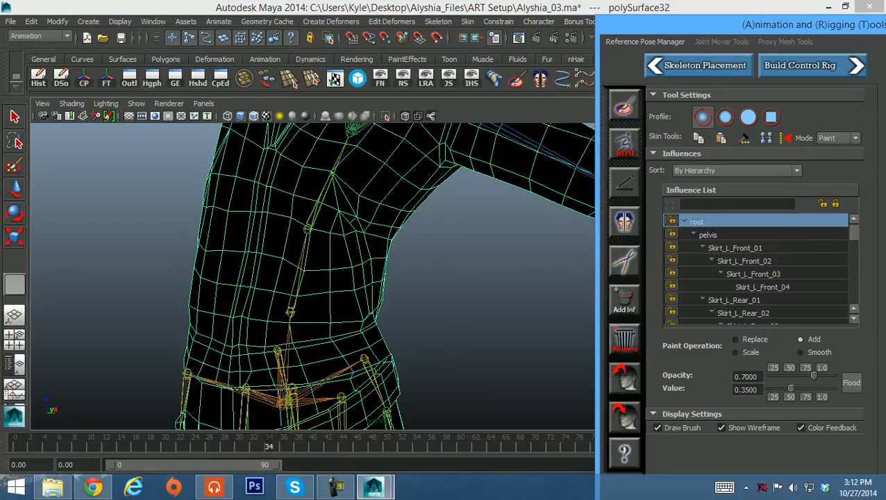
{"action": "scroll", "coordinate": [757, 271], "scroll_direction": "down", "scroll_amount": 6}
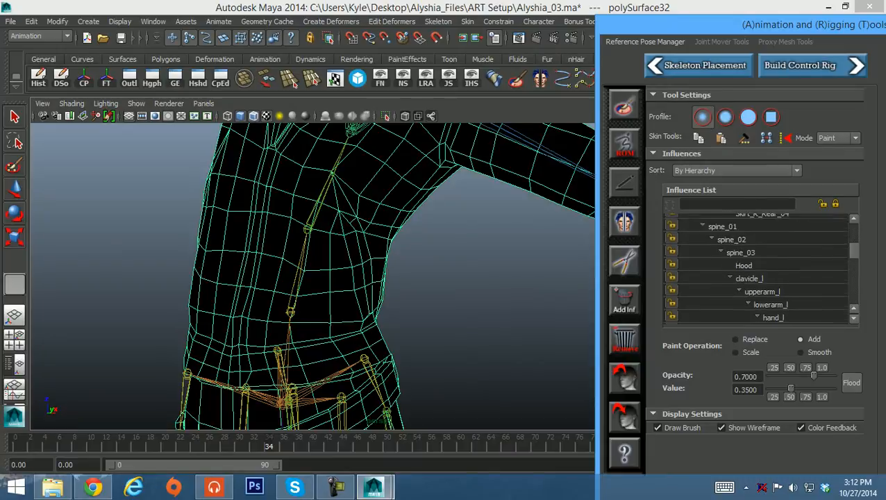
{"action": "scroll", "coordinate": [736, 250], "scroll_direction": "up", "scroll_amount": 1}
{"action": "left_click", "coordinate": [723, 243]}
{"action": "left_click_drag", "start_coordinate": [357, 278], "coordinate": [339, 281], "text": "alt"}
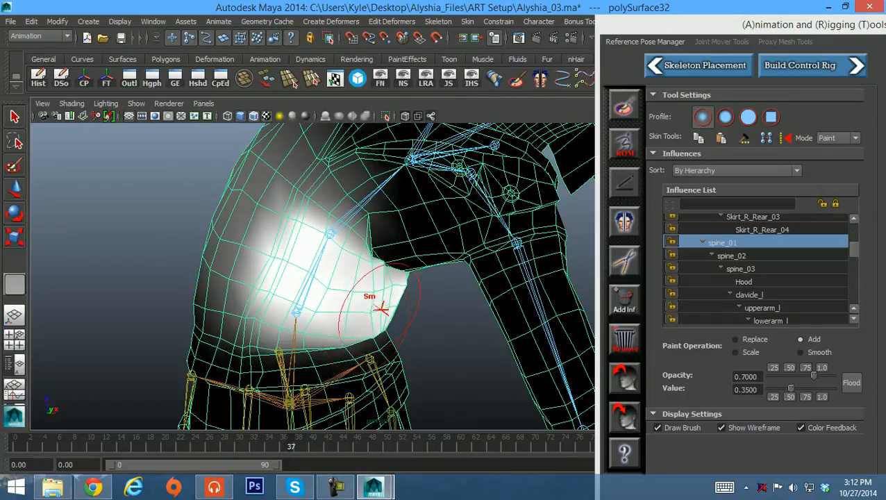
Raise the brush value to 0.6263, and add and smooth spine_01 weight around the side, abdomen and back of the bent waist.
{"action": "left_click_drag", "start_coordinate": [791, 389], "coordinate": [805, 389]}
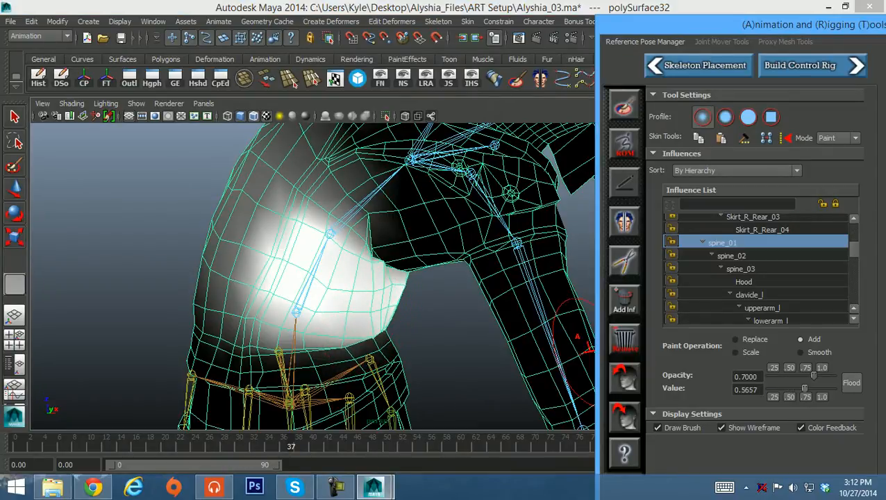
{"action": "mouse_move", "coordinate": [371, 329]}
{"action": "left_mouse_down"}
{"action": "mouse_move", "coordinate": [377, 243]}
{"action": "mouse_move", "coordinate": [393, 240]}
{"action": "mouse_move", "coordinate": [399, 281]}
{"action": "mouse_move", "coordinate": [401, 262]}
{"action": "mouse_move", "coordinate": [407, 272]}
{"action": "left_mouse_up"}
{"action": "mouse_move", "coordinate": [314, 235]}
{"action": "left_mouse_down", "text": "shift"}
{"action": "mouse_move", "coordinate": [297, 233]}
{"action": "mouse_move", "coordinate": [284, 270]}
{"action": "left_mouse_up", "text": "shift"}
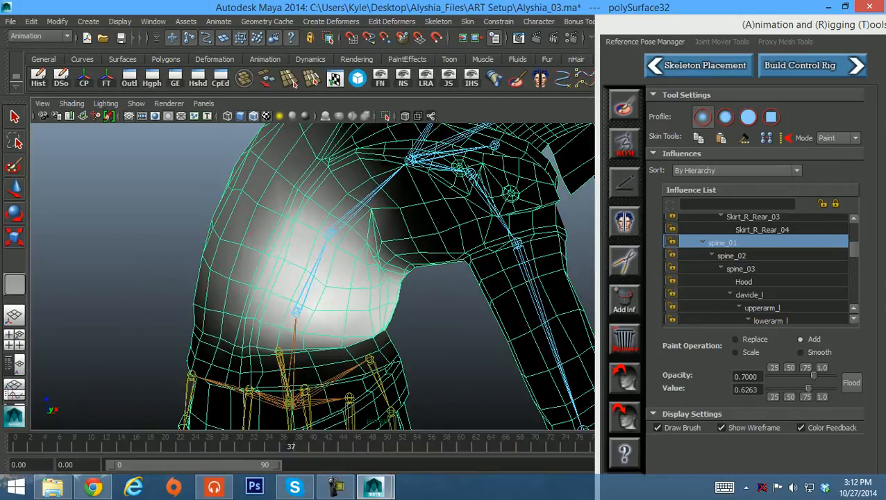
{"action": "mouse_move", "coordinate": [304, 306]}
{"action": "left_mouse_down", "text": "shift"}
{"action": "mouse_move", "coordinate": [372, 321]}
{"action": "mouse_move", "coordinate": [268, 309]}
{"action": "mouse_move", "coordinate": [295, 298]}
{"action": "left_mouse_up", "text": "shift"}
{"action": "left_click_drag", "start_coordinate": [354, 250], "coordinate": [388, 257], "text": "alt"}
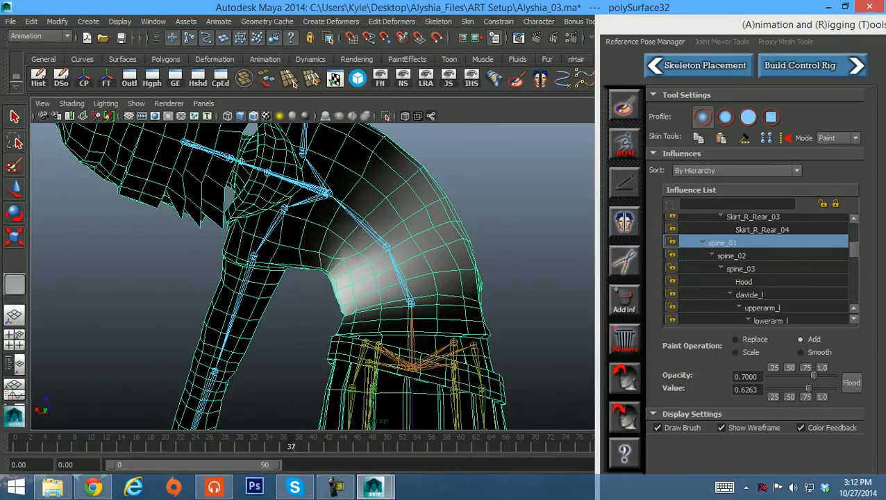
{"action": "mouse_move", "coordinate": [363, 197]}
{"action": "left_mouse_down", "text": "alt"}
{"action": "mouse_move", "coordinate": [444, 203]}
{"action": "mouse_move", "coordinate": [362, 197]}
{"action": "left_mouse_up", "text": "alt"}
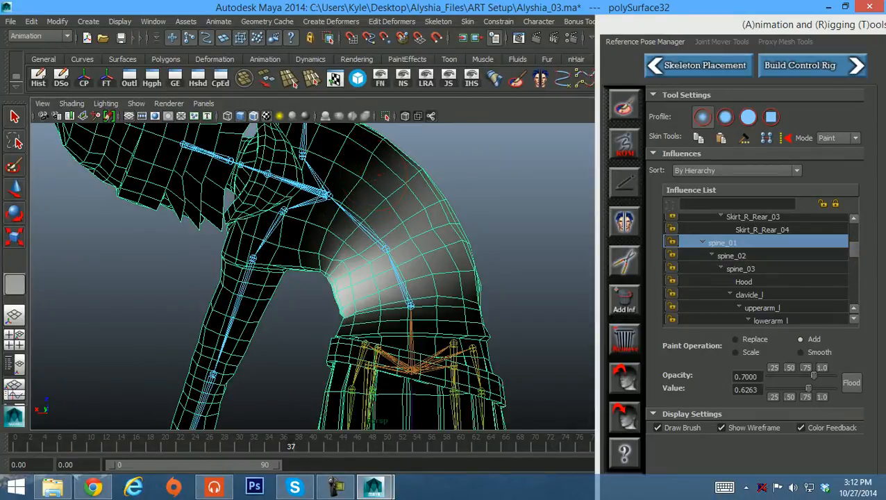
{"action": "mouse_move", "coordinate": [357, 236]}
{"action": "left_mouse_down", "text": "alt"}
{"action": "mouse_move", "coordinate": [432, 240]}
{"action": "mouse_move", "coordinate": [342, 285]}
{"action": "mouse_move", "coordinate": [422, 292]}
{"action": "left_mouse_up", "text": "alt"}
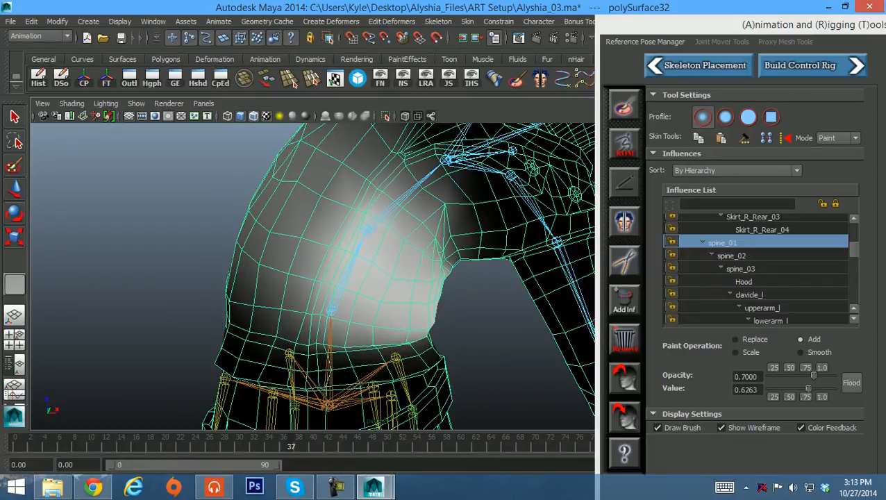
{"action": "left_click_drag", "start_coordinate": [419, 241], "coordinate": [309, 232], "text": "alt"}
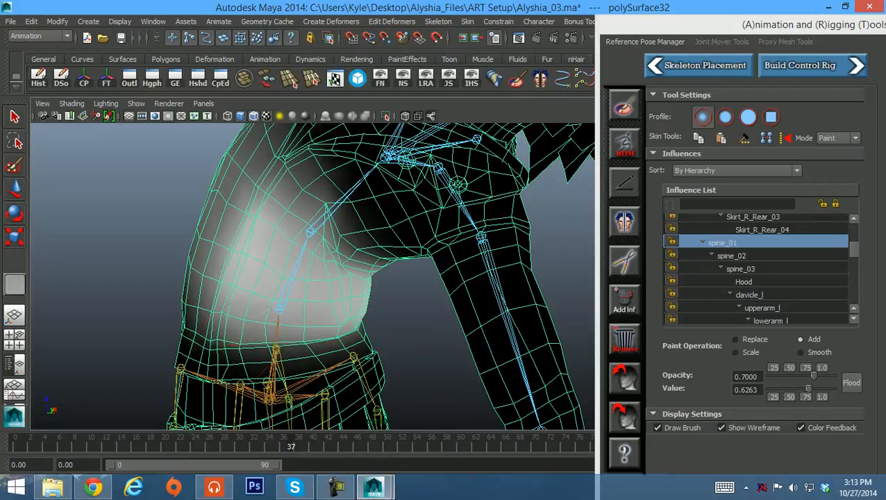
{"action": "mouse_move", "coordinate": [342, 296]}
{"action": "left_mouse_down", "text": "alt"}
{"action": "mouse_move", "coordinate": [360, 302]}
{"action": "mouse_move", "coordinate": [351, 310]}
{"action": "left_mouse_up", "text": "alt"}
Choose the spine_02 influence, lower the brush opacity to 0.2020, and add and smooth its weight around the ribcage, mid back and side.
{"action": "left_click", "coordinate": [733, 256]}
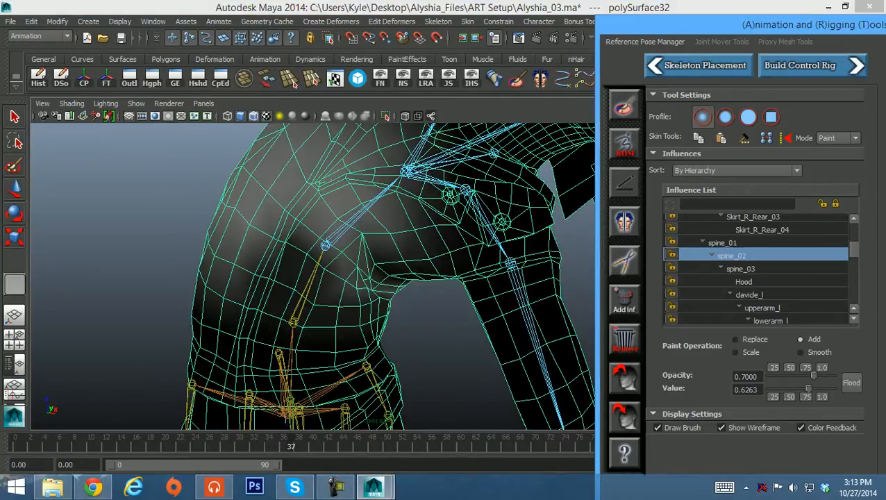
{"action": "left_click_drag", "start_coordinate": [327, 237], "coordinate": [342, 248], "text": "alt"}
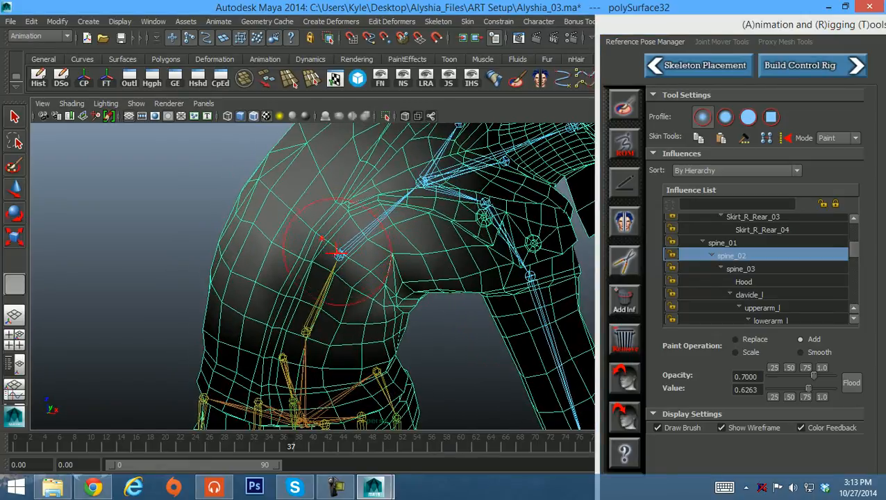
{"action": "left_click_drag", "start_coordinate": [814, 375], "coordinate": [782, 375]}
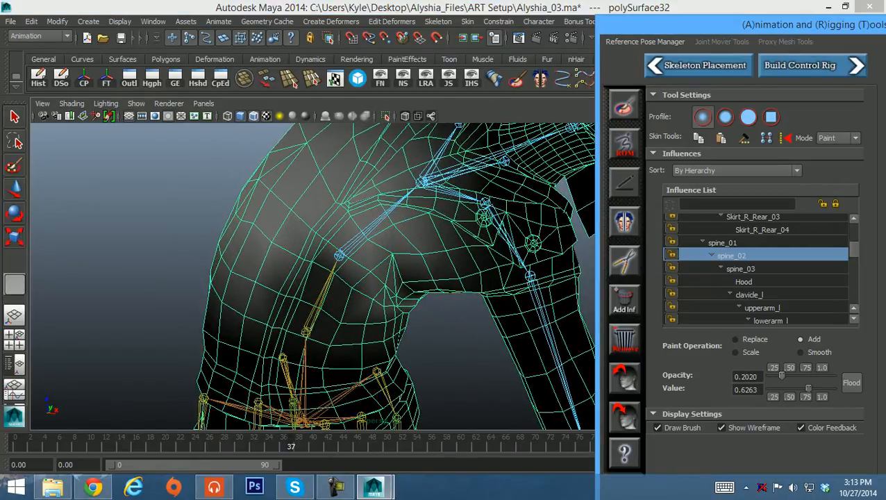
{"action": "mouse_move", "coordinate": [341, 201]}
{"action": "left_mouse_down"}
{"action": "mouse_move", "coordinate": [328, 209]}
{"action": "mouse_move", "coordinate": [370, 257]}
{"action": "mouse_move", "coordinate": [405, 229]}
{"action": "mouse_move", "coordinate": [379, 260]}
{"action": "mouse_move", "coordinate": [369, 234]}
{"action": "mouse_move", "coordinate": [372, 240]}
{"action": "mouse_move", "coordinate": [239, 259]}
{"action": "mouse_move", "coordinate": [243, 268]}
{"action": "mouse_move", "coordinate": [260, 240]}
{"action": "mouse_move", "coordinate": [243, 271]}
{"action": "mouse_move", "coordinate": [257, 271]}
{"action": "left_mouse_up"}
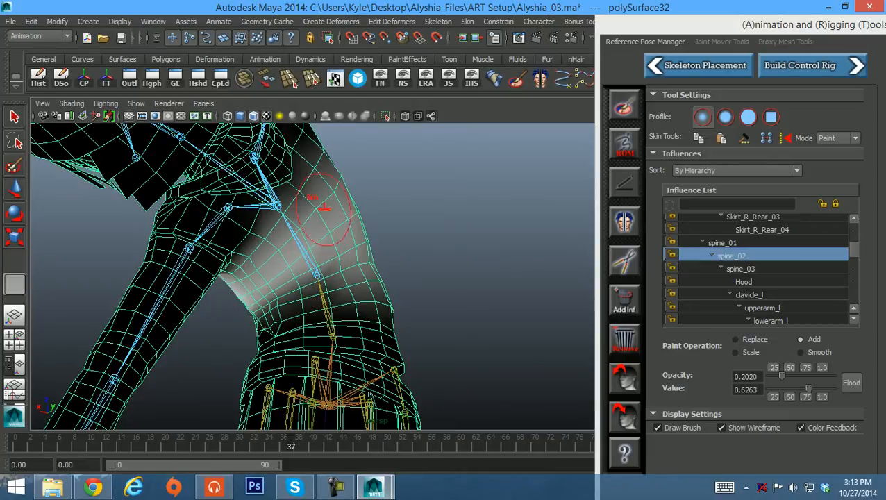
{"action": "mouse_move", "coordinate": [324, 209]}
{"action": "left_mouse_down", "text": "alt"}
{"action": "mouse_move", "coordinate": [375, 208]}
{"action": "mouse_move", "coordinate": [341, 215]}
{"action": "mouse_move", "coordinate": [329, 200]}
{"action": "left_mouse_up", "text": "alt"}
{"action": "mouse_move", "coordinate": [230, 224]}
{"action": "left_mouse_down", "text": "alt"}
{"action": "mouse_move", "coordinate": [383, 245]}
{"action": "mouse_move", "coordinate": [284, 217]}
{"action": "mouse_move", "coordinate": [280, 246]}
{"action": "left_mouse_up", "text": "alt"}
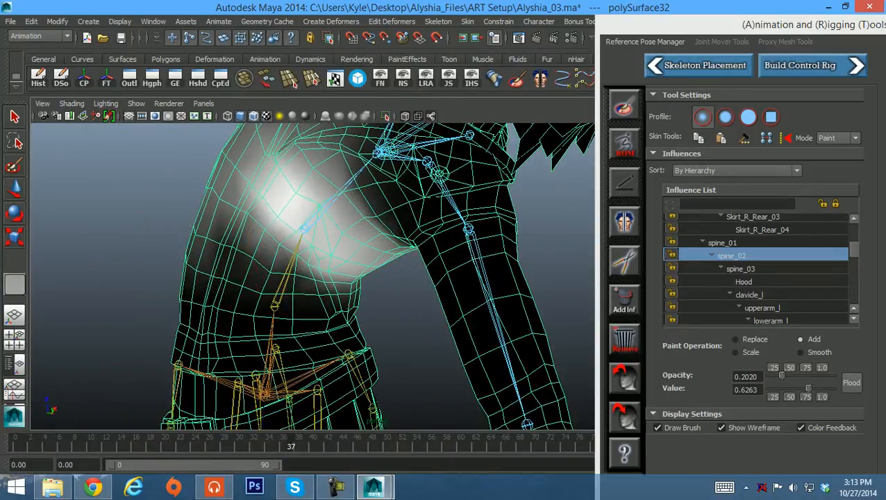
{"action": "mouse_move", "coordinate": [327, 276]}
{"action": "left_mouse_down", "text": "shift"}
{"action": "mouse_move", "coordinate": [291, 266]}
{"action": "mouse_move", "coordinate": [427, 229]}
{"action": "mouse_move", "coordinate": [397, 227]}
{"action": "mouse_move", "coordinate": [360, 191]}
{"action": "mouse_move", "coordinate": [359, 232]}
{"action": "mouse_move", "coordinate": [390, 261]}
{"action": "mouse_move", "coordinate": [375, 261]}
{"action": "left_mouse_up", "text": "shift"}
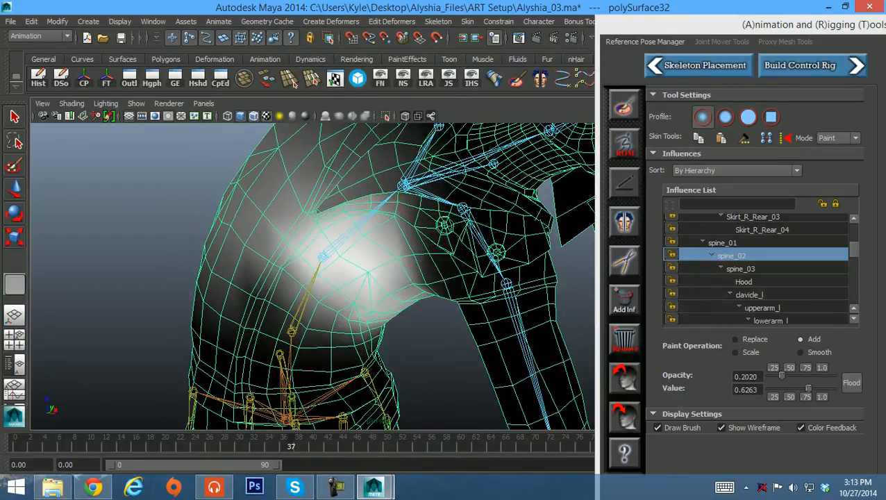
Choose the spine_03 influence and paint its weight over the chest, the underarm side and the upper back.
{"action": "left_click", "coordinate": [741, 269]}
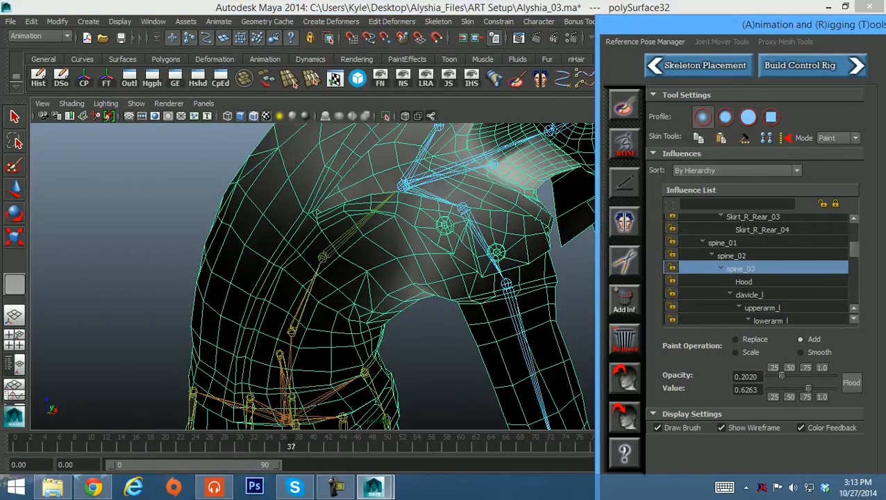
{"action": "left_click_drag", "start_coordinate": [465, 238], "coordinate": [355, 210], "text": "alt"}
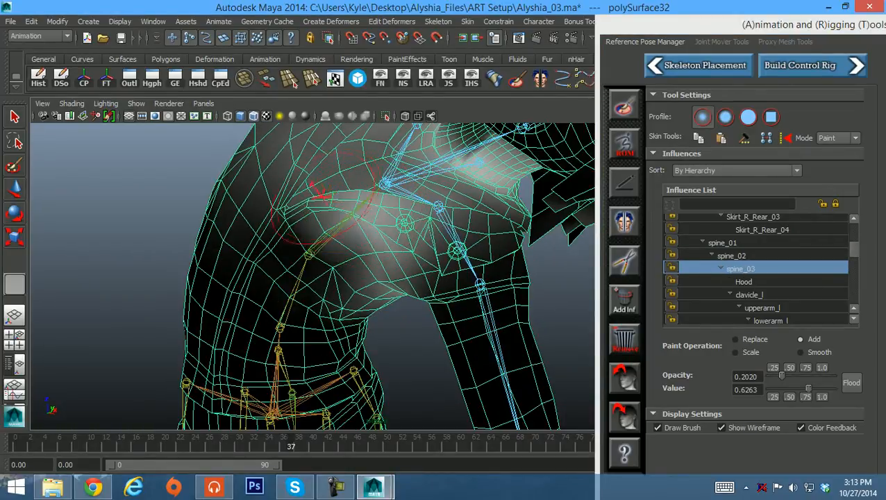
{"action": "mouse_move", "coordinate": [336, 162]}
{"action": "left_mouse_down"}
{"action": "mouse_move", "coordinate": [410, 204]}
{"action": "mouse_move", "coordinate": [429, 200]}
{"action": "left_mouse_up"}
{"action": "mouse_move", "coordinate": [375, 196]}
{"action": "left_mouse_down"}
{"action": "mouse_move", "coordinate": [385, 223]}
{"action": "mouse_move", "coordinate": [378, 201]}
{"action": "mouse_move", "coordinate": [327, 228]}
{"action": "mouse_move", "coordinate": [333, 194]}
{"action": "mouse_move", "coordinate": [317, 232]}
{"action": "mouse_move", "coordinate": [347, 233]}
{"action": "mouse_move", "coordinate": [400, 205]}
{"action": "mouse_move", "coordinate": [135, 217]}
{"action": "mouse_move", "coordinate": [224, 189]}
{"action": "mouse_move", "coordinate": [238, 169]}
{"action": "mouse_move", "coordinate": [276, 202]}
{"action": "mouse_move", "coordinate": [264, 193]}
{"action": "mouse_move", "coordinate": [276, 217]}
{"action": "left_mouse_up"}
{"action": "mouse_move", "coordinate": [277, 216]}
{"action": "left_mouse_down"}
{"action": "mouse_move", "coordinate": [286, 221]}
{"action": "mouse_move", "coordinate": [247, 198]}
{"action": "left_mouse_up"}
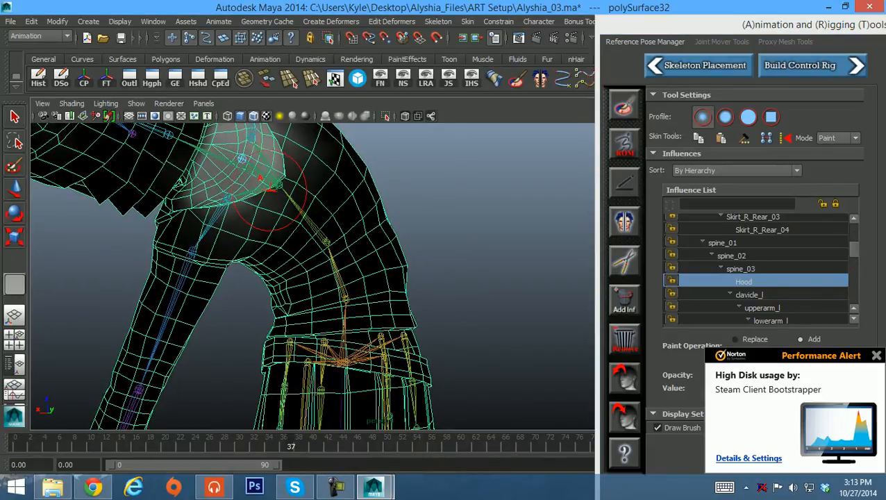
{"action": "middle_click_drag", "start_coordinate": [270, 189], "coordinate": [341, 243], "text": "alt"}
{"action": "left_click_drag", "start_coordinate": [342, 243], "coordinate": [384, 295], "text": "alt"}
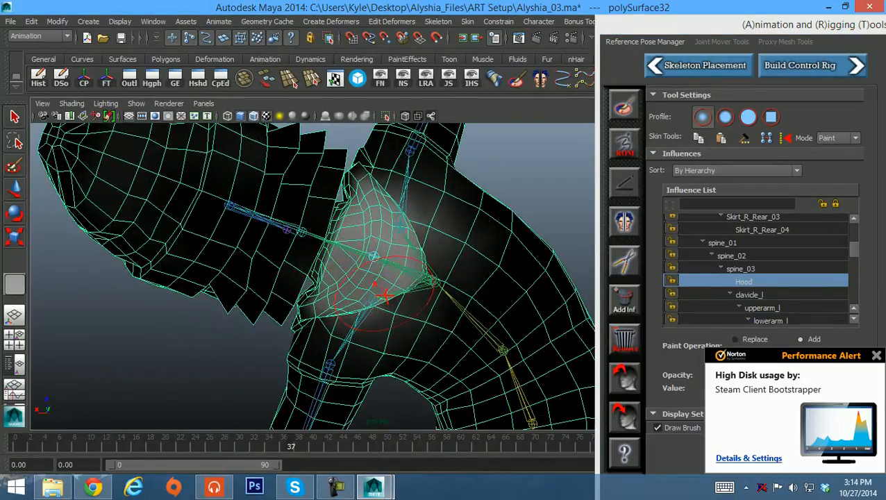
{"action": "key", "text": "XF86AudioLowerVolume"}
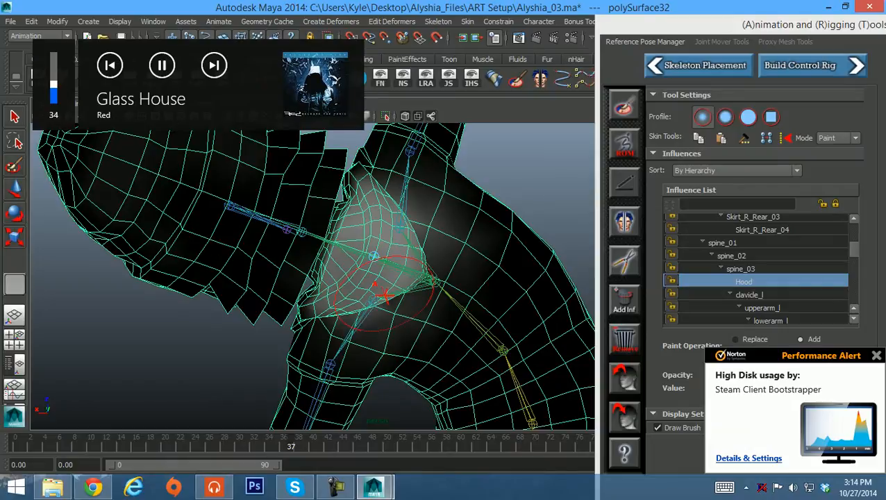
{"action": "key", "text": "XF86AudioNext"}
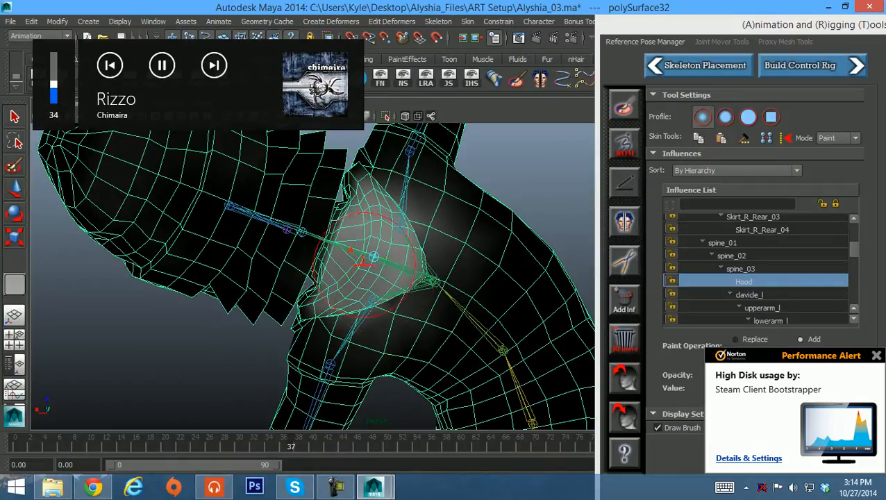
Add full Hood influence weight across the hood at the back of the neck, out to its side edges.
{"action": "left_click_drag", "start_coordinate": [384, 295], "coordinate": [356, 240], "text": "alt"}
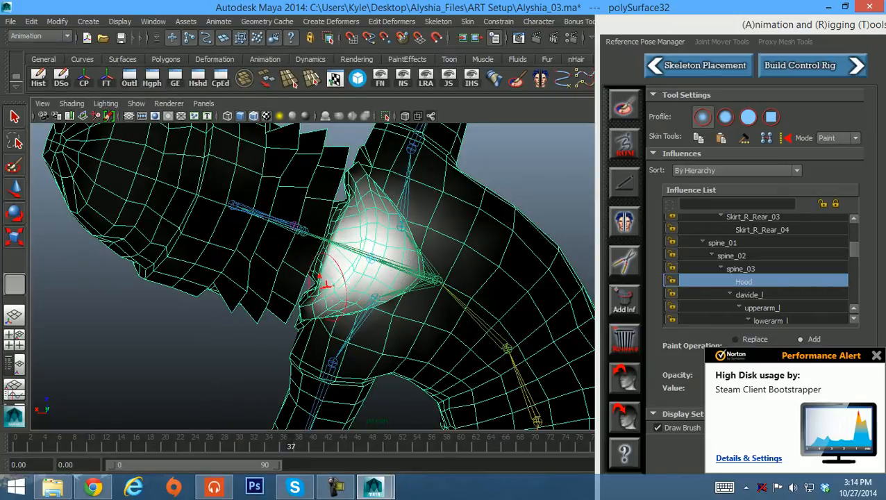
{"action": "mouse_move", "coordinate": [421, 272]}
{"action": "left_mouse_down", "text": "alt"}
{"action": "mouse_move", "coordinate": [374, 287]}
{"action": "mouse_move", "coordinate": [412, 243]}
{"action": "mouse_move", "coordinate": [402, 262]}
{"action": "left_mouse_up", "text": "alt"}
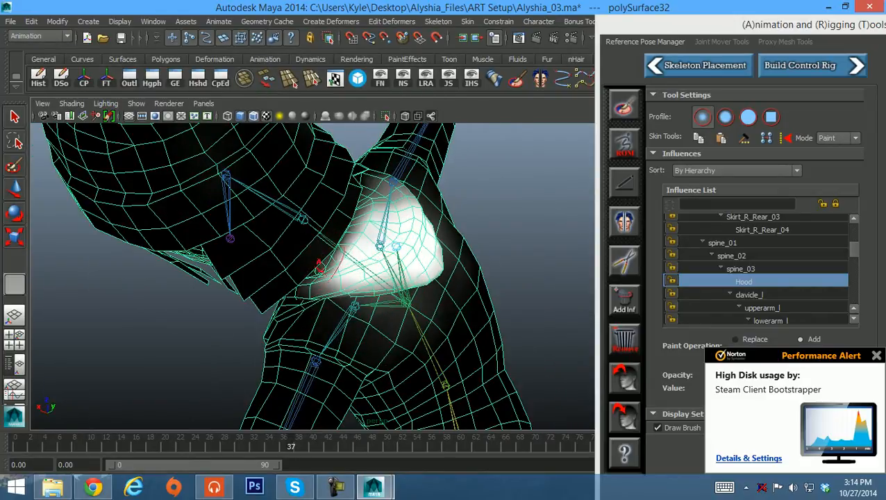
{"action": "mouse_move", "coordinate": [319, 266]}
{"action": "left_mouse_down", "text": "alt"}
{"action": "mouse_move", "coordinate": [363, 233]}
{"action": "mouse_move", "coordinate": [410, 234]}
{"action": "mouse_move", "coordinate": [351, 242]}
{"action": "mouse_move", "coordinate": [389, 232]}
{"action": "mouse_move", "coordinate": [393, 299]}
{"action": "mouse_move", "coordinate": [371, 293]}
{"action": "left_mouse_up", "text": "alt"}
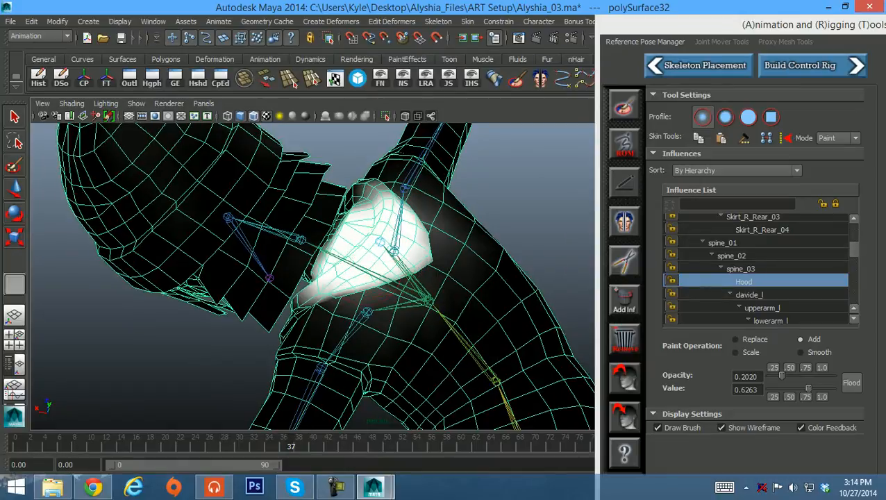
{"action": "mouse_move", "coordinate": [380, 256]}
{"action": "left_mouse_down", "text": "alt"}
{"action": "mouse_move", "coordinate": [366, 250]}
{"action": "mouse_move", "coordinate": [373, 241]}
{"action": "left_mouse_up", "text": "alt"}
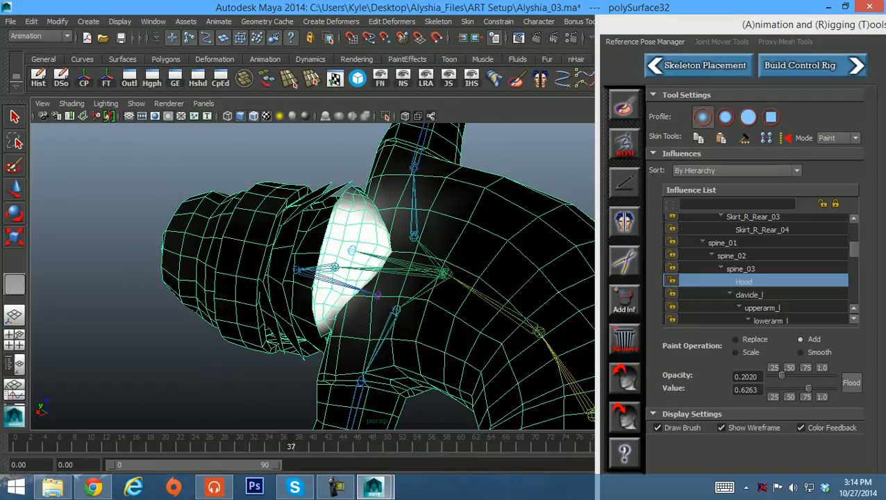
{"action": "mouse_move", "coordinate": [326, 273]}
{"action": "left_mouse_down", "text": "alt"}
{"action": "mouse_move", "coordinate": [317, 259]}
{"action": "mouse_move", "coordinate": [378, 269]}
{"action": "left_mouse_up", "text": "alt"}
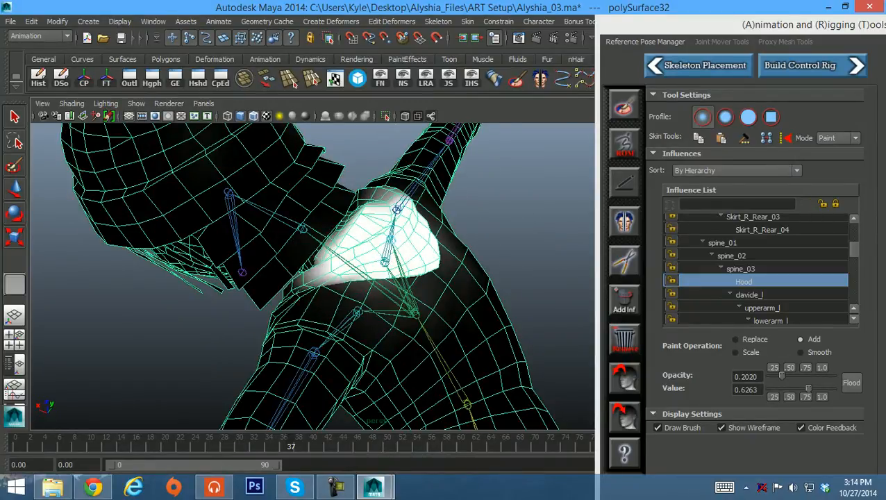
Examine and compare the Hood, spine_03 and spine_02 weights around the hood, shoulder, upper back and chest.
{"action": "left_click_drag", "start_coordinate": [398, 243], "coordinate": [393, 300], "text": "alt"}
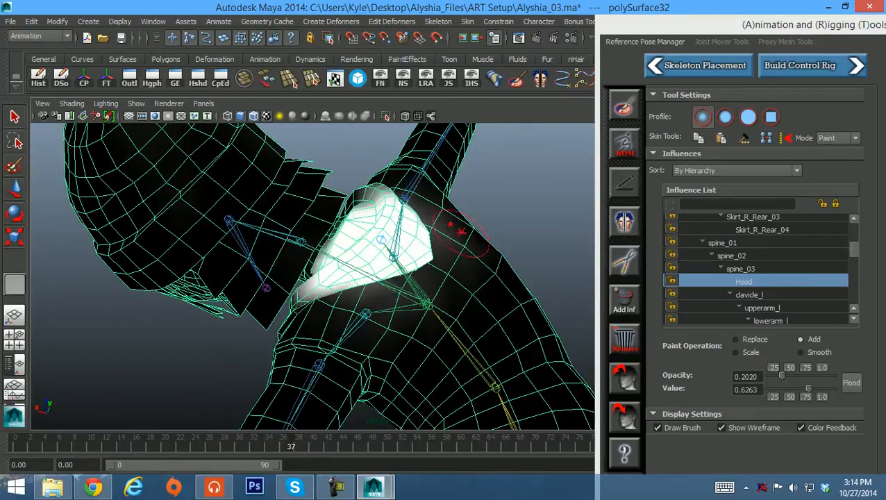
{"action": "left_click", "coordinate": [735, 339]}
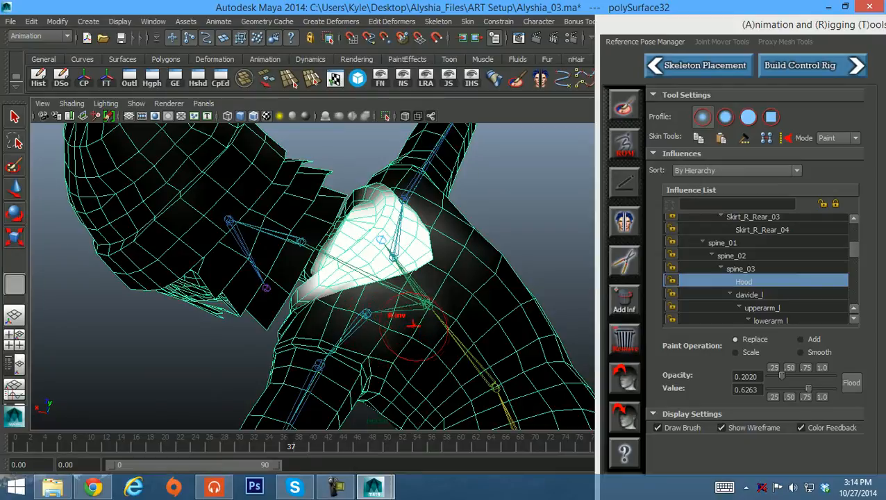
{"action": "left_click", "coordinate": [801, 340]}
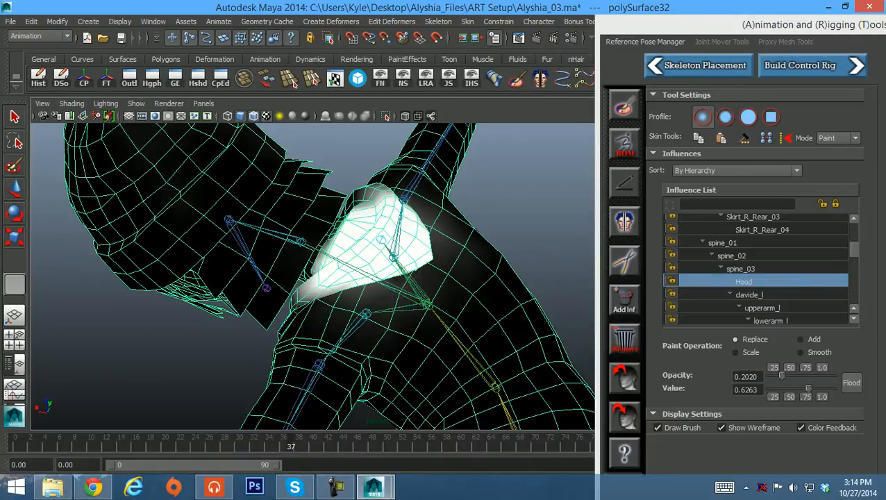
{"action": "left_click", "coordinate": [741, 268]}
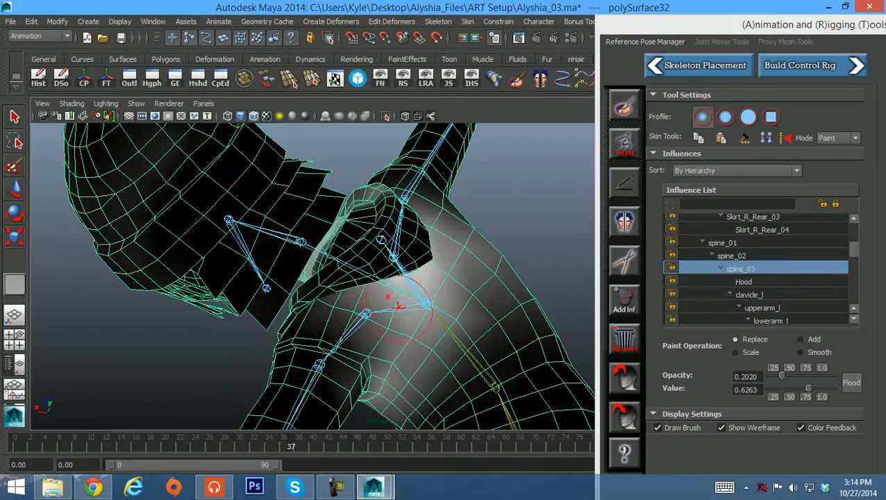
{"action": "left_click_drag", "start_coordinate": [433, 292], "coordinate": [396, 306], "text": "alt"}
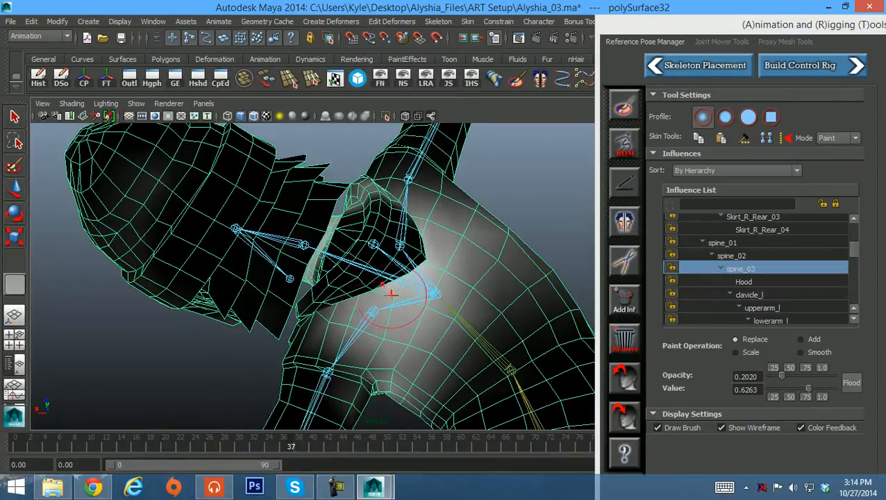
{"action": "mouse_move", "coordinate": [340, 337]}
{"action": "left_mouse_down", "text": "alt"}
{"action": "mouse_move", "coordinate": [383, 314]}
{"action": "mouse_move", "coordinate": [392, 212]}
{"action": "mouse_move", "coordinate": [354, 223]}
{"action": "mouse_move", "coordinate": [366, 240]}
{"action": "mouse_move", "coordinate": [367, 217]}
{"action": "left_mouse_up", "text": "alt"}
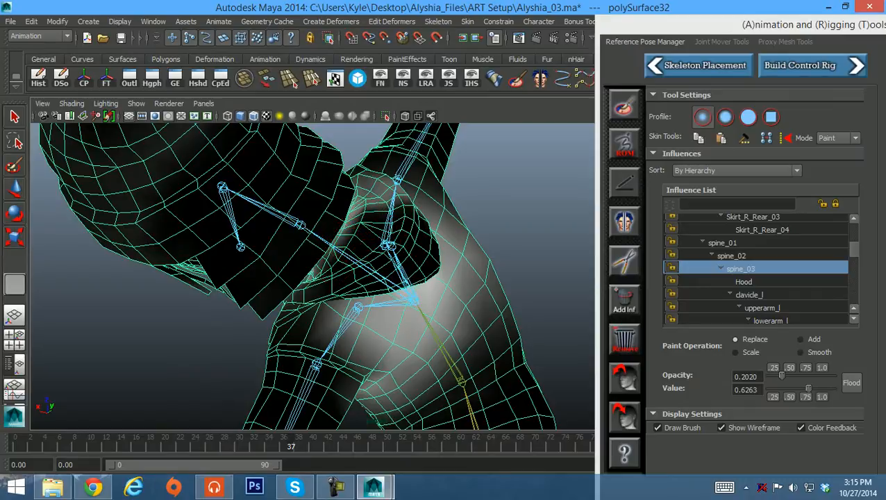
{"action": "left_click", "coordinate": [744, 282]}
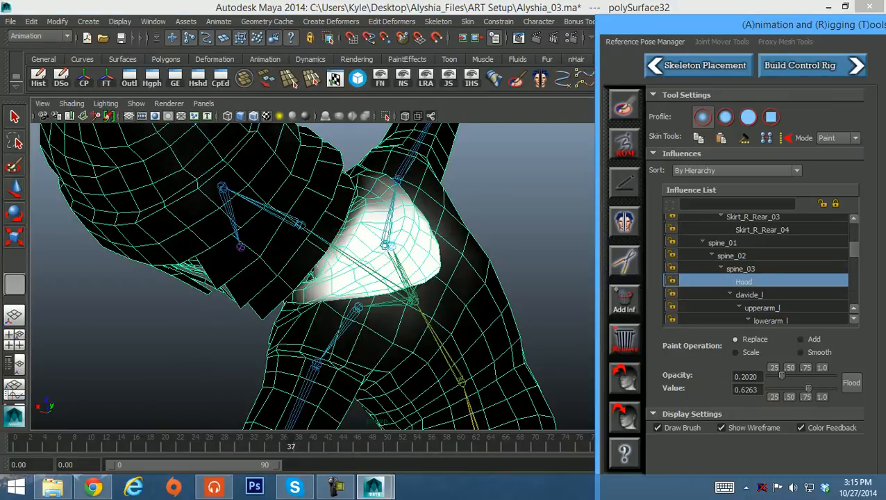
{"action": "left_click", "coordinate": [741, 269]}
{"action": "left_click", "coordinate": [734, 255]}
{"action": "left_click_drag", "start_coordinate": [343, 255], "coordinate": [409, 290], "text": "alt"}
{"action": "left_click", "coordinate": [741, 269]}
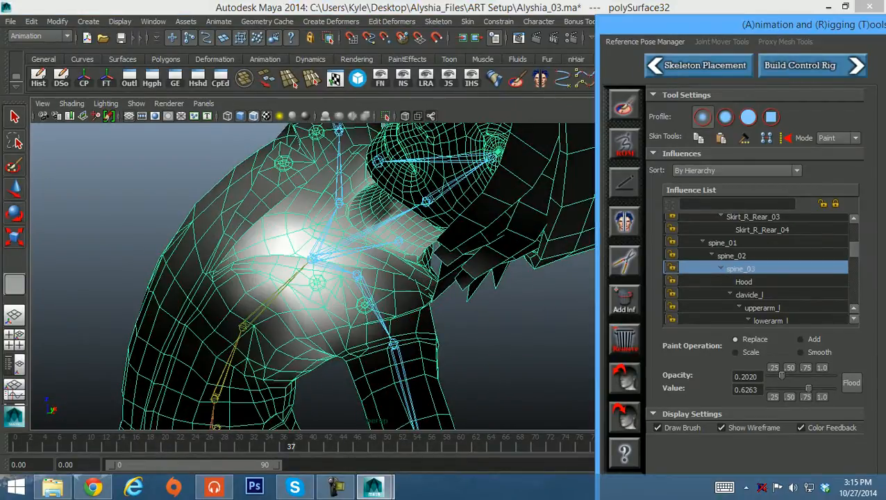
{"action": "left_click_drag", "start_coordinate": [309, 257], "coordinate": [303, 254], "text": "alt"}
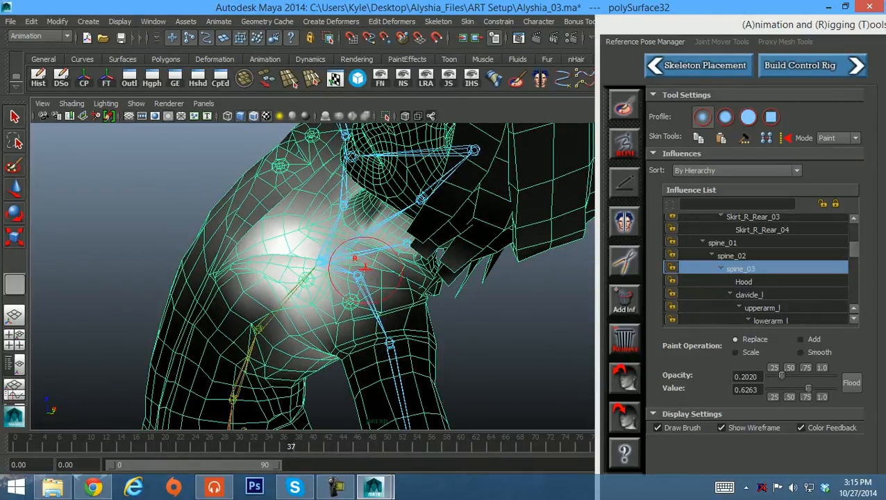
Set the paint operation to Add and brush spine_03 weight over the chest towards the shoulder.
{"action": "left_click", "coordinate": [800, 339]}
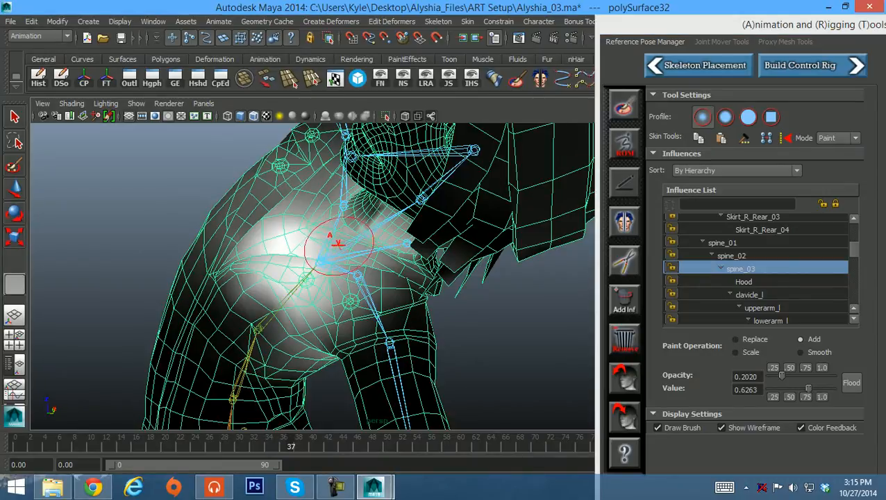
{"action": "left_click_drag", "start_coordinate": [341, 291], "coordinate": [295, 287]}
{"action": "mouse_move", "coordinate": [333, 230]}
{"action": "left_mouse_down"}
{"action": "mouse_move", "coordinate": [311, 225]}
{"action": "mouse_move", "coordinate": [262, 248]}
{"action": "mouse_move", "coordinate": [323, 222]}
{"action": "mouse_move", "coordinate": [376, 247]}
{"action": "mouse_move", "coordinate": [388, 283]}
{"action": "mouse_move", "coordinate": [340, 304]}
{"action": "mouse_move", "coordinate": [368, 308]}
{"action": "mouse_move", "coordinate": [321, 313]}
{"action": "mouse_move", "coordinate": [335, 295]}
{"action": "mouse_move", "coordinate": [326, 299]}
{"action": "mouse_move", "coordinate": [276, 269]}
{"action": "mouse_move", "coordinate": [256, 272]}
{"action": "mouse_move", "coordinate": [258, 291]}
{"action": "mouse_move", "coordinate": [270, 284]}
{"action": "mouse_move", "coordinate": [263, 292]}
{"action": "mouse_move", "coordinate": [306, 301]}
{"action": "mouse_move", "coordinate": [332, 295]}
{"action": "left_mouse_up"}
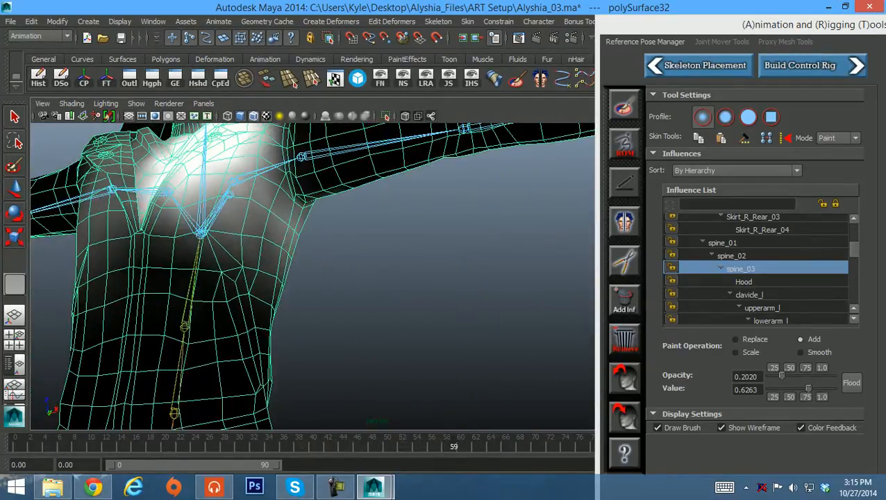
Scrub through the torso's range of motion and smooth the spine_03 weight along the lower edge of the chest.
{"action": "left_click_drag", "start_coordinate": [313, 278], "coordinate": [185, 278], "text": "alt"}
{"action": "left_click_drag", "start_coordinate": [311, 345], "coordinate": [299, 358], "text": "alt"}
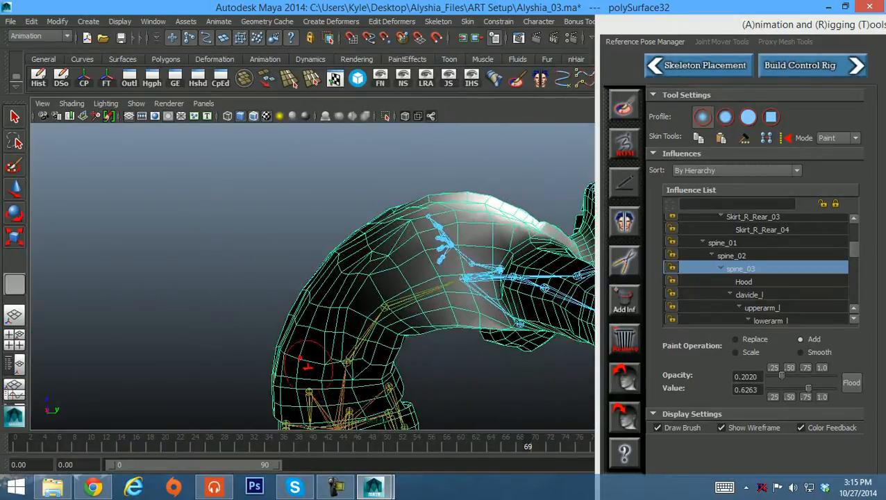
{"action": "left_click_drag", "start_coordinate": [528, 444], "coordinate": [609, 443]}
{"action": "mouse_move", "coordinate": [313, 278]}
{"action": "left_mouse_down", "text": "alt"}
{"action": "mouse_move", "coordinate": [260, 309]}
{"action": "mouse_move", "coordinate": [283, 282]}
{"action": "mouse_move", "coordinate": [441, 264]}
{"action": "mouse_move", "coordinate": [403, 261]}
{"action": "left_mouse_up", "text": "alt"}
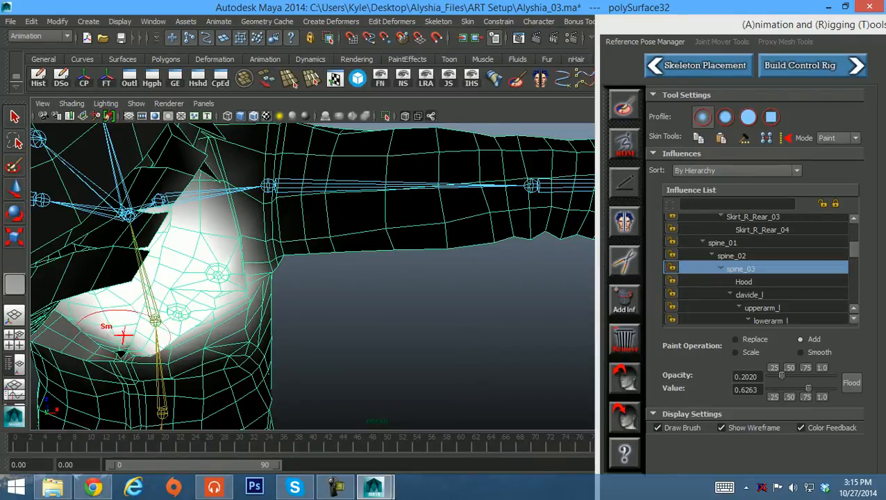
{"action": "left_click_drag", "start_coordinate": [125, 347], "coordinate": [132, 351]}
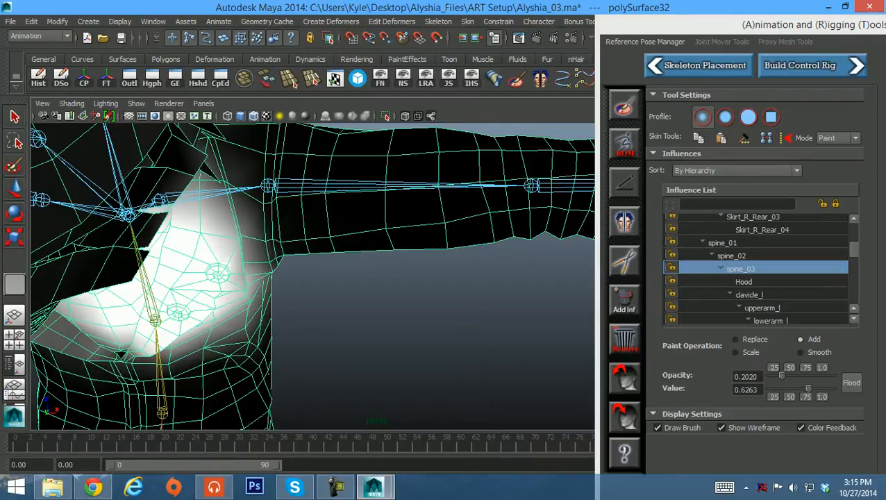
{"action": "left_click_drag", "start_coordinate": [256, 190], "coordinate": [192, 324], "text": "alt"}
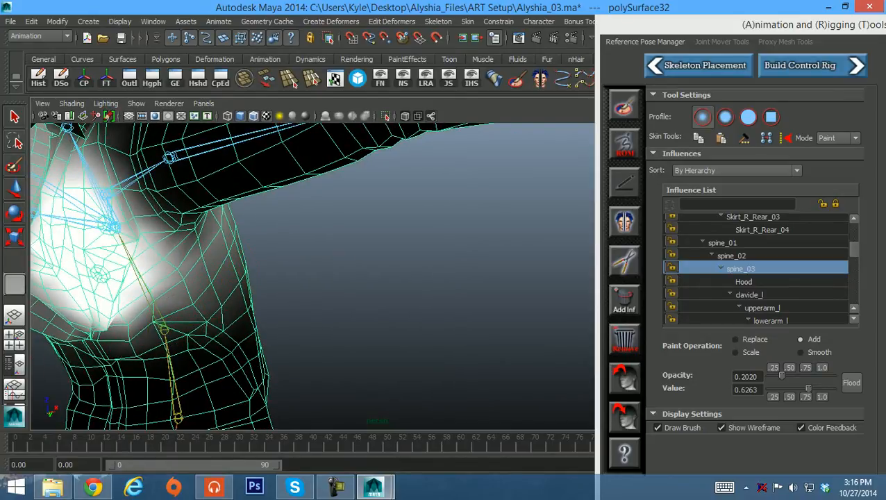
{"action": "left_click_drag", "start_coordinate": [174, 268], "coordinate": [178, 216], "text": "alt"}
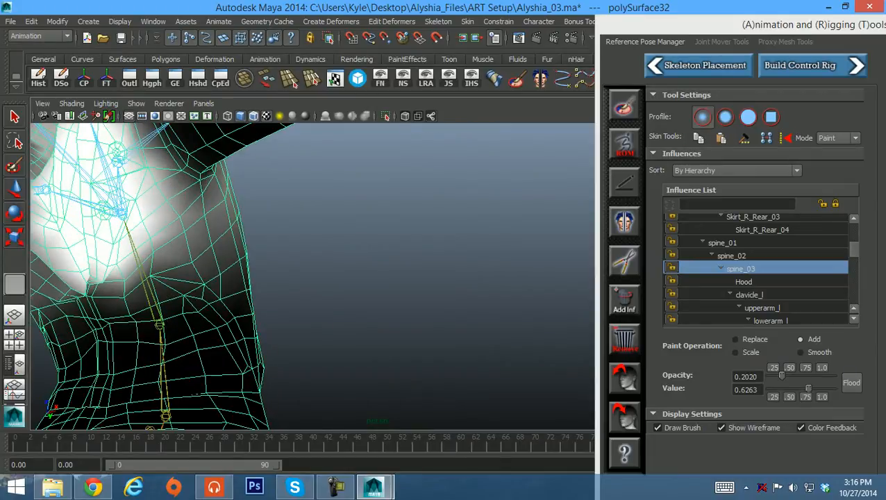
Return the animation to frame 0 and examine the spine_03 weights around the back, side and chest.
{"action": "left_click_drag", "start_coordinate": [518, 444], "coordinate": [15, 444]}
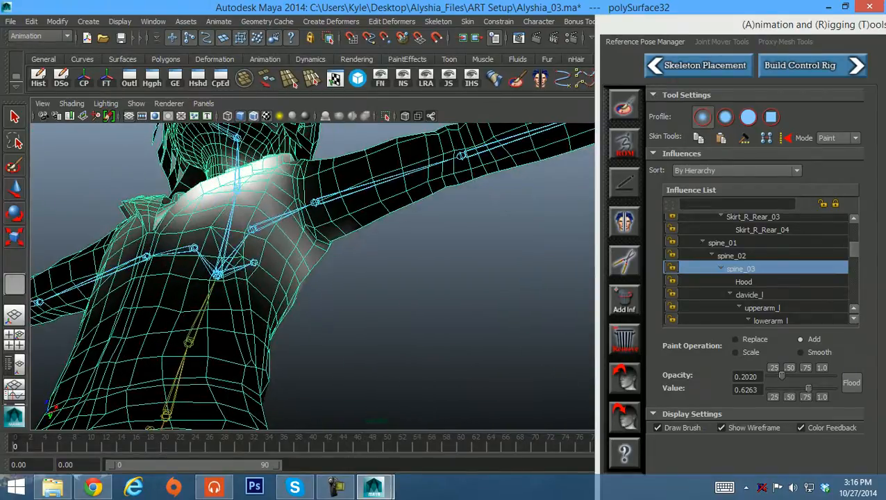
{"action": "left_click_drag", "start_coordinate": [312, 278], "coordinate": [299, 267], "text": "alt"}
{"action": "right_click_drag", "start_coordinate": [298, 267], "coordinate": [243, 267], "text": "alt"}
{"action": "middle_click_drag", "start_coordinate": [257, 253], "coordinate": [257, 292], "text": "alt"}
{"action": "left_click_drag", "start_coordinate": [389, 291], "coordinate": [277, 279], "text": "alt"}
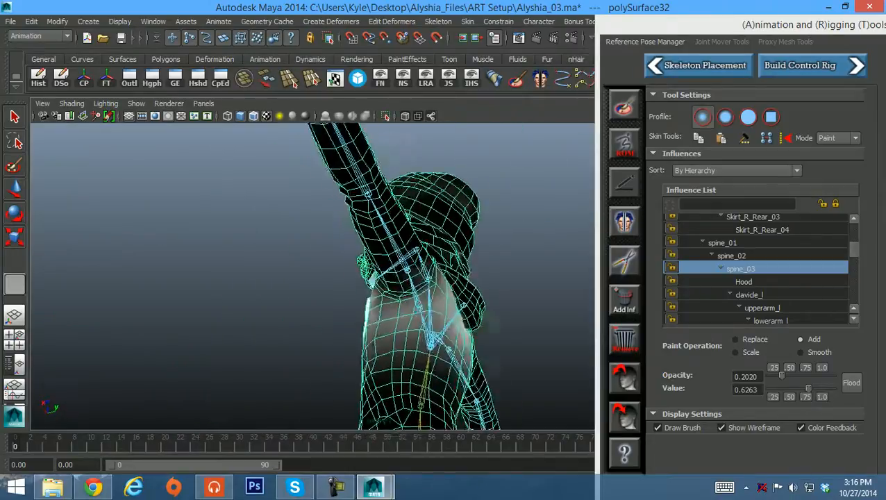
{"action": "left_click_drag", "start_coordinate": [470, 271], "coordinate": [365, 262], "text": "alt"}
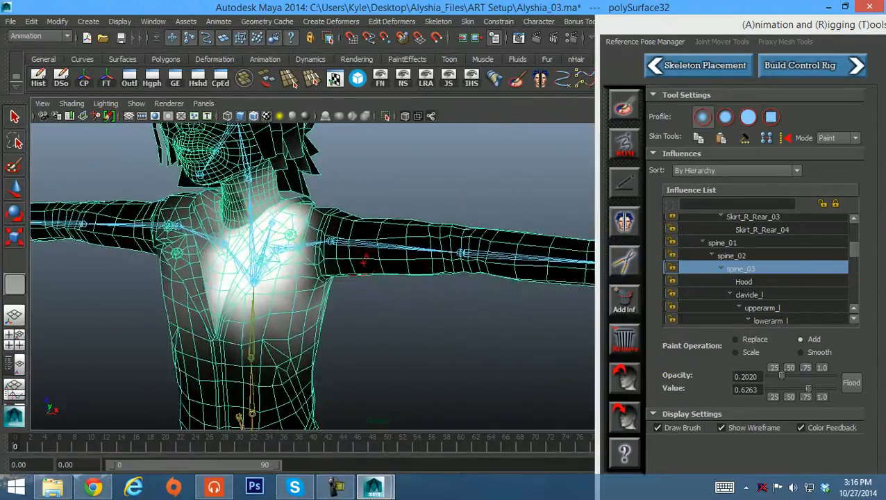
{"action": "middle_click_drag", "start_coordinate": [363, 262], "coordinate": [337, 270], "text": "alt"}
{"action": "middle_click_drag", "start_coordinate": [343, 237], "coordinate": [376, 250], "text": "alt"}
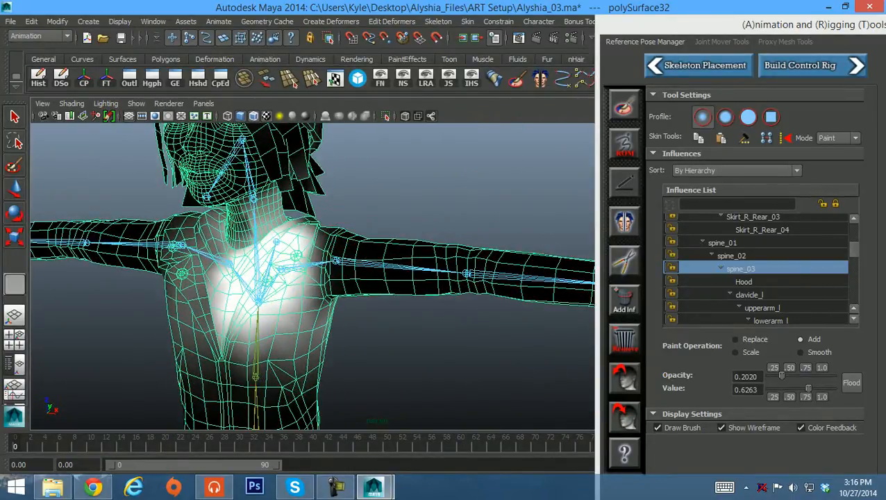
Choose the clavicle_l influence, then clear the torso's range of motion animation.
{"action": "left_click", "coordinate": [750, 295]}
{"action": "right_click_drag", "start_coordinate": [313, 299], "coordinate": [345, 326], "text": "alt"}
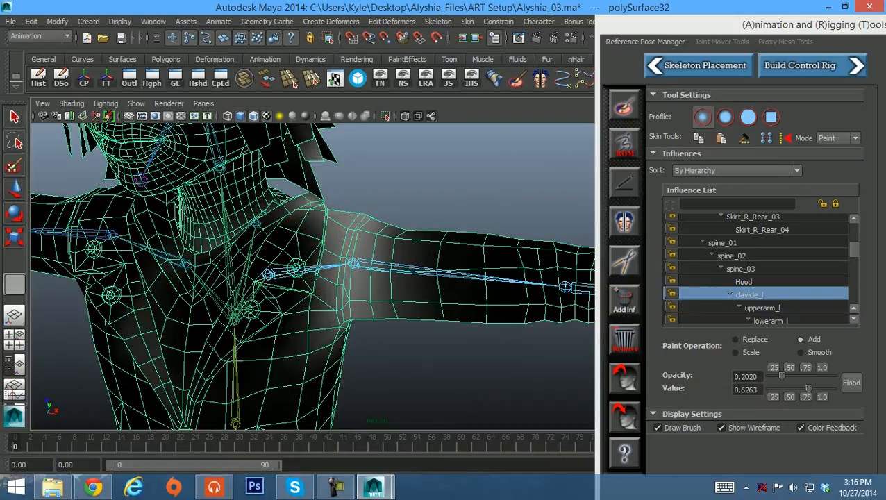
{"action": "left_click", "coordinate": [624, 145]}
{"action": "right_click", "coordinate": [623, 149]}
{"action": "left_click", "coordinate": [638, 157]}
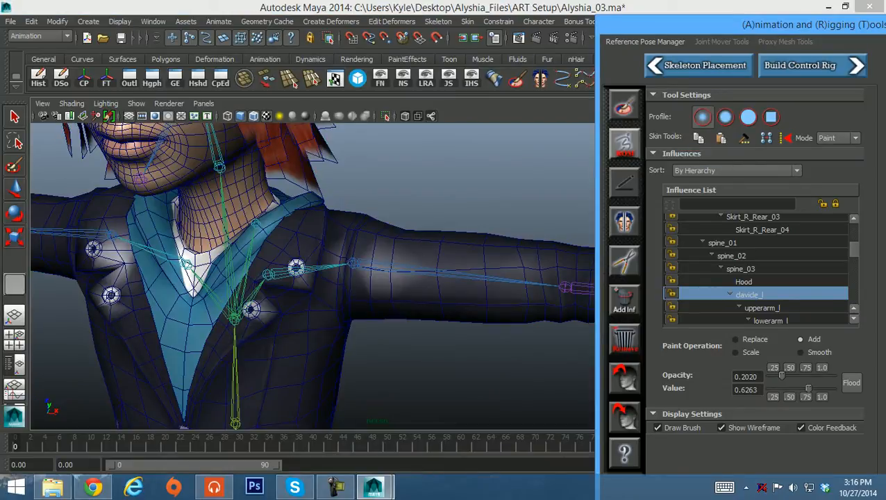
{"action": "middle_click_drag", "start_coordinate": [362, 278], "coordinate": [288, 274], "text": "alt"}
{"action": "right_click_drag", "start_coordinate": [288, 274], "coordinate": [229, 275], "text": "alt"}
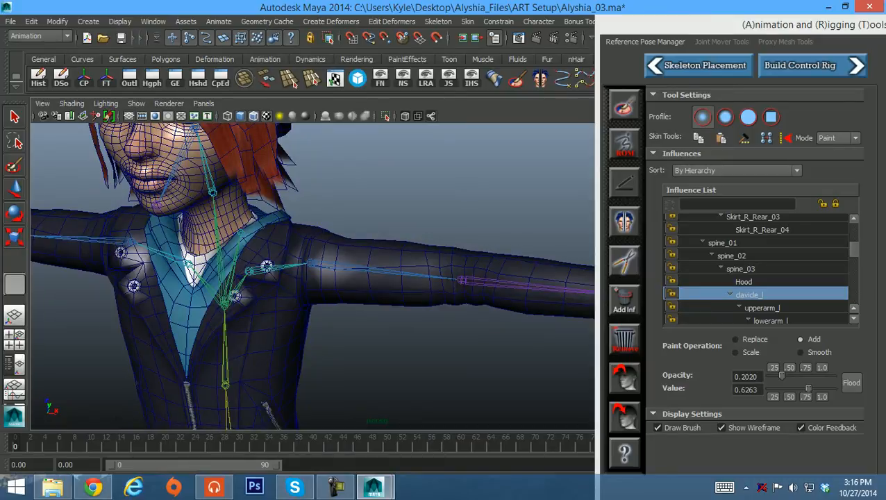
Generate range of motion keys for clavicle_l, upperarm_l and lowerarm_l with Solve as One Item and a 10-frame interval.
{"action": "left_click", "coordinate": [624, 144]}
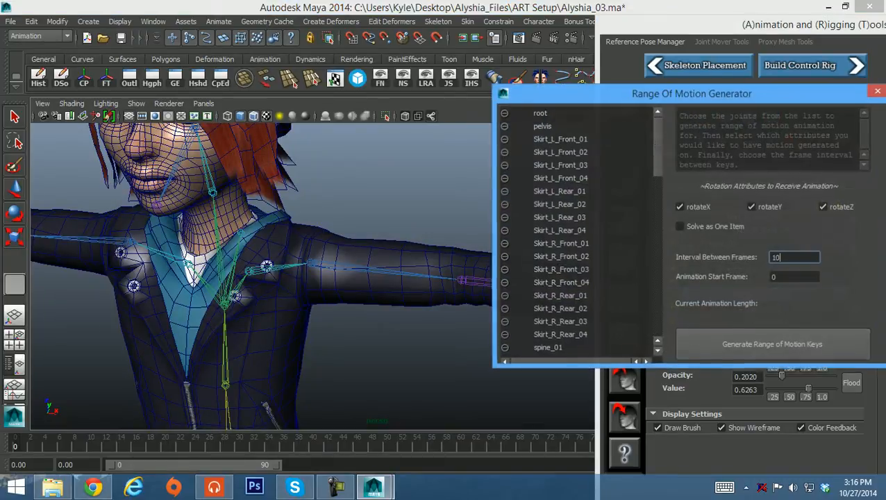
{"action": "scroll", "coordinate": [577, 229], "scroll_direction": "down", "scroll_amount": 5}
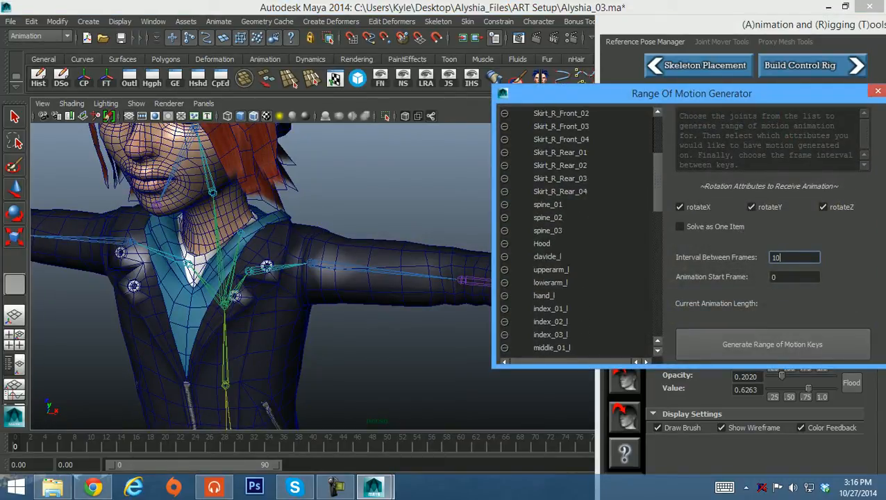
{"action": "left_click_drag", "start_coordinate": [549, 191], "coordinate": [550, 218]}
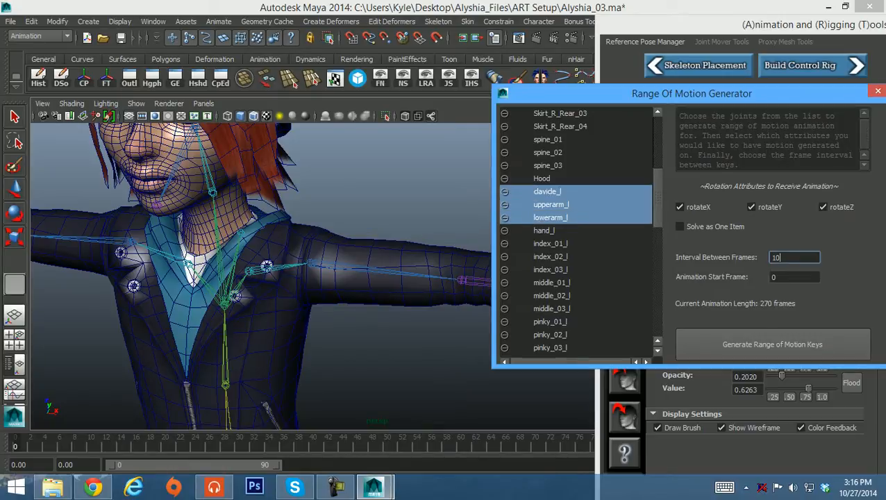
{"action": "left_click", "coordinate": [680, 227]}
{"action": "left_click", "coordinate": [878, 91]}
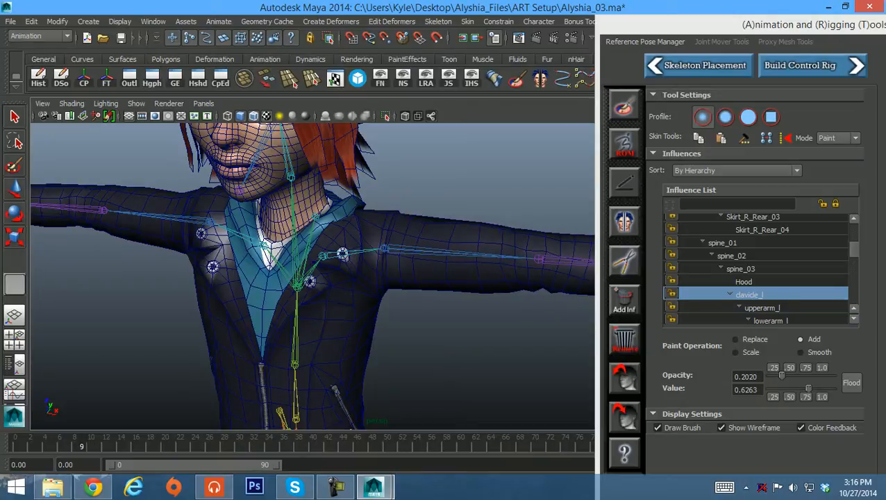
Reselect the character mesh, restart skin weight painting and choose the clavicle_l influence.
{"action": "key", "text": "w"}
{"action": "left_click", "coordinate": [361, 303]}
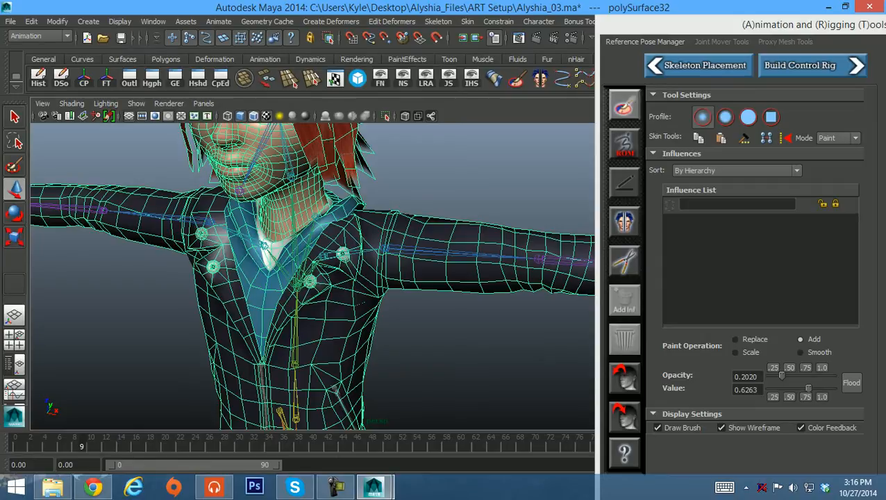
{"action": "left_click", "coordinate": [625, 105]}
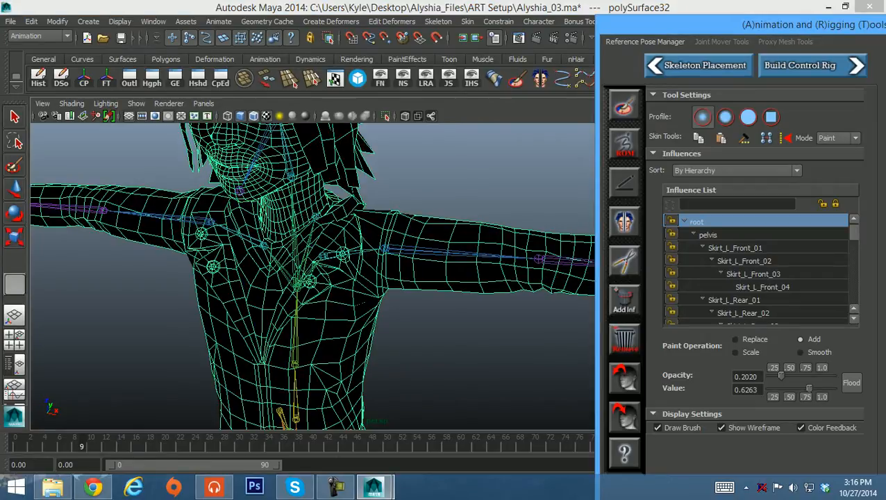
{"action": "scroll", "coordinate": [757, 271], "scroll_direction": "down", "scroll_amount": 2}
{"action": "scroll", "coordinate": [757, 271], "scroll_direction": "down", "scroll_amount": 4}
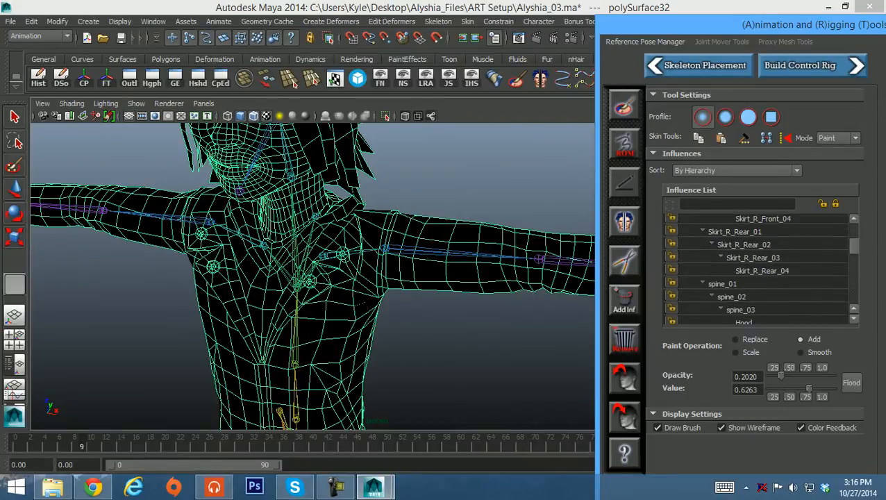
{"action": "left_click", "coordinate": [762, 283]}
{"action": "left_click", "coordinate": [749, 269]}
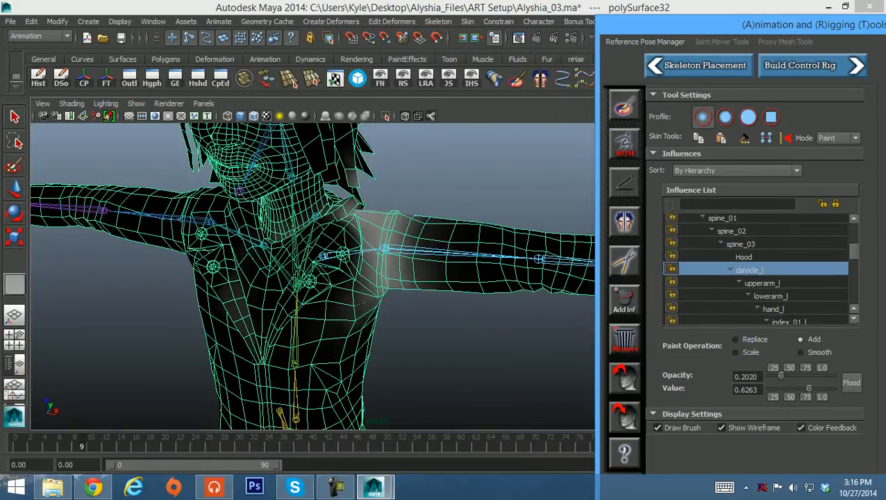
Repaint the clavicle_l weights around the left shoulder and collar with Replace at opacity 0.2020 and value 0.6263, smoothing the edges.
{"action": "left_click_drag", "start_coordinate": [344, 298], "coordinate": [352, 229], "text": "alt"}
{"action": "right_click_drag", "start_coordinate": [352, 229], "coordinate": [372, 238], "text": "alt"}
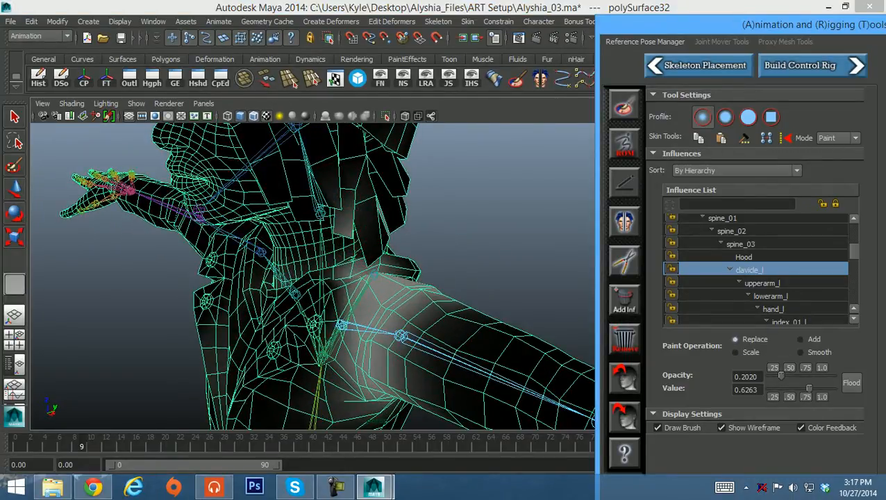
{"action": "mouse_move", "coordinate": [342, 206]}
{"action": "left_mouse_down", "text": "alt"}
{"action": "mouse_move", "coordinate": [373, 225]}
{"action": "mouse_move", "coordinate": [329, 225]}
{"action": "left_mouse_up", "text": "alt"}
{"action": "left_click", "coordinate": [380, 240]}
{"action": "left_click", "coordinate": [384, 242]}
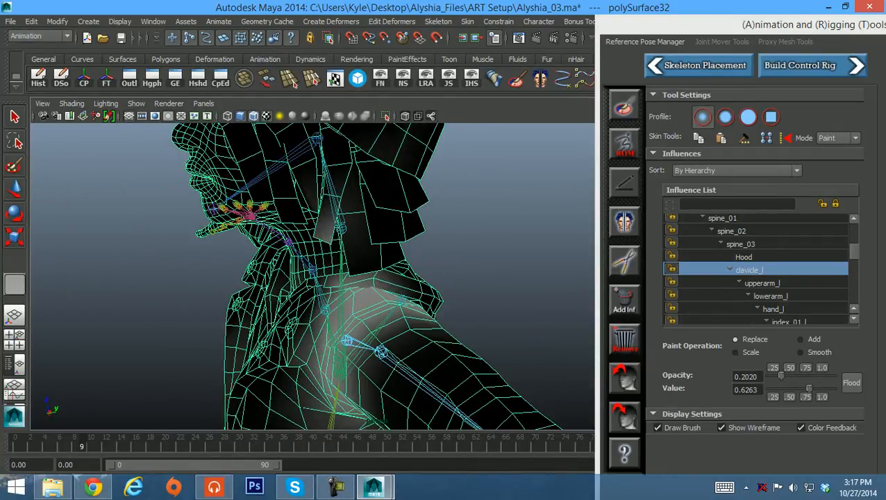
{"action": "left_click_drag", "start_coordinate": [329, 226], "coordinate": [307, 224], "text": "alt"}
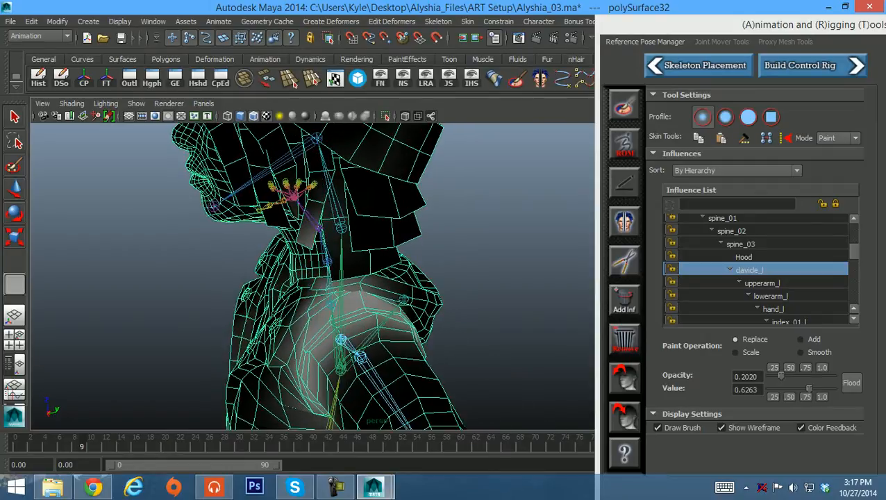
{"action": "middle_click_drag", "start_coordinate": [307, 224], "coordinate": [346, 235], "text": "alt"}
{"action": "left_click_drag", "start_coordinate": [347, 235], "coordinate": [421, 236], "text": "alt"}
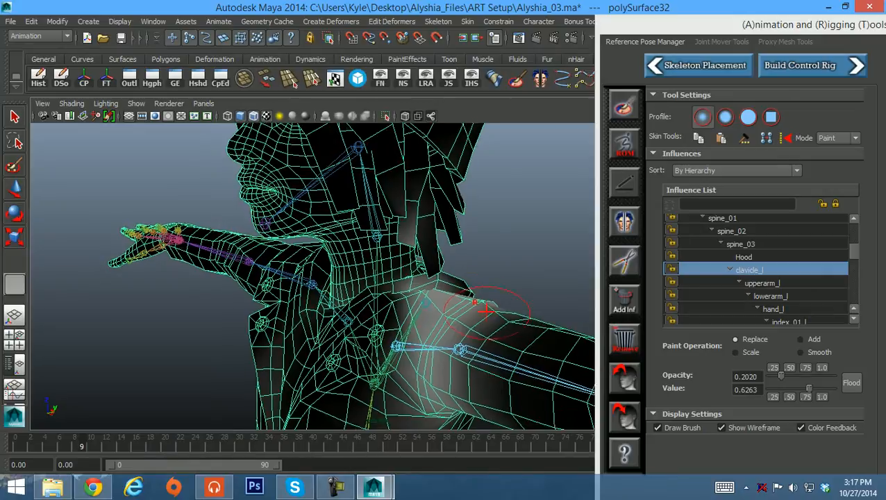
{"action": "middle_click_drag", "start_coordinate": [485, 306], "coordinate": [453, 269], "text": "alt"}
{"action": "mouse_move", "coordinate": [341, 288]}
{"action": "left_mouse_down", "text": "alt"}
{"action": "mouse_move", "coordinate": [401, 292]}
{"action": "mouse_move", "coordinate": [243, 309]}
{"action": "left_mouse_up", "text": "alt"}
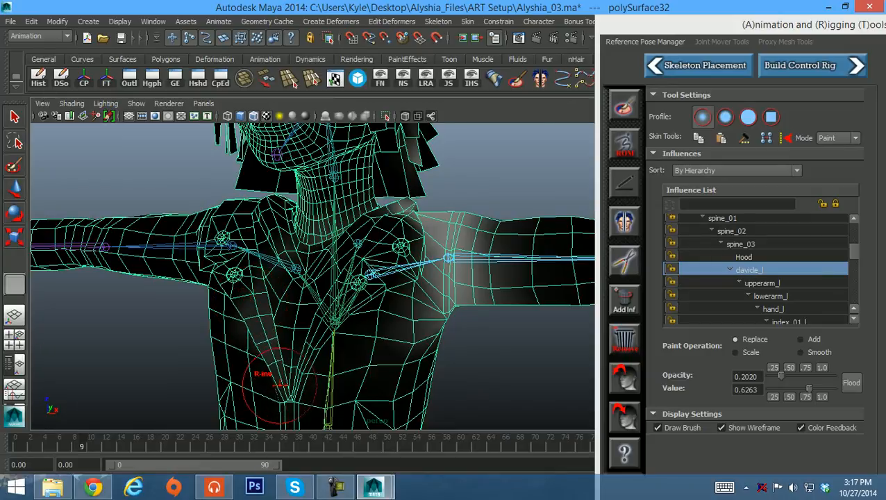
{"action": "mouse_move", "coordinate": [254, 317]}
{"action": "left_mouse_down", "text": "alt"}
{"action": "mouse_move", "coordinate": [296, 311]}
{"action": "mouse_move", "coordinate": [285, 312]}
{"action": "left_mouse_up", "text": "alt"}
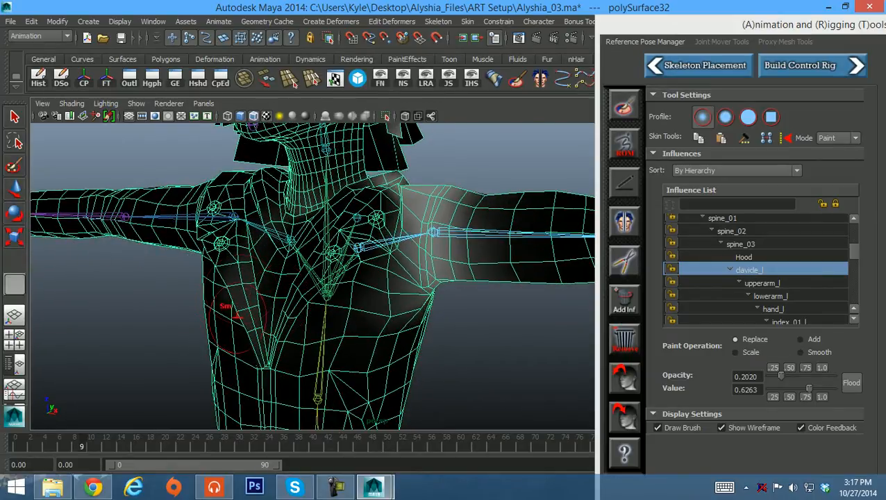
Go to frame 40 and repaint the clavicle_l weights across the left chest, collar and back of the shoulder.
{"action": "left_click", "coordinate": [762, 283]}
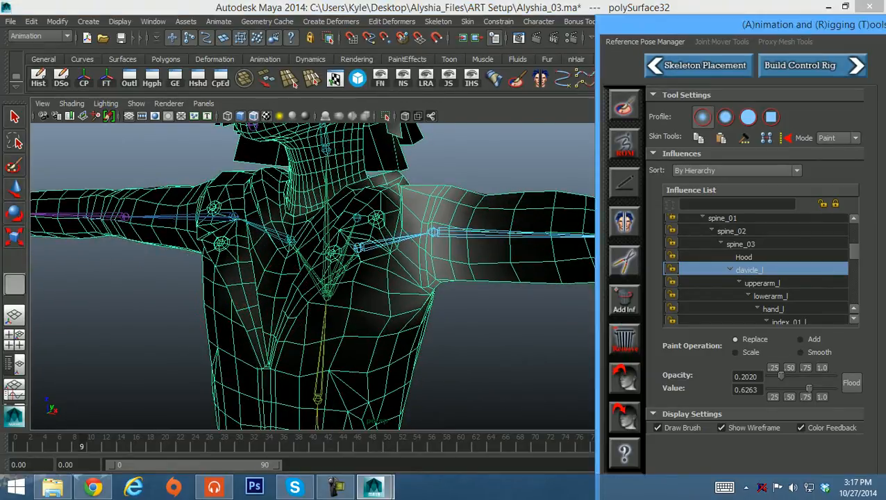
{"action": "left_click", "coordinate": [750, 270]}
{"action": "mouse_move", "coordinate": [425, 251]}
{"action": "left_mouse_down", "text": "alt"}
{"action": "mouse_move", "coordinate": [428, 269]}
{"action": "mouse_move", "coordinate": [287, 288]}
{"action": "mouse_move", "coordinate": [272, 230]}
{"action": "mouse_move", "coordinate": [253, 240]}
{"action": "left_mouse_up", "text": "alt"}
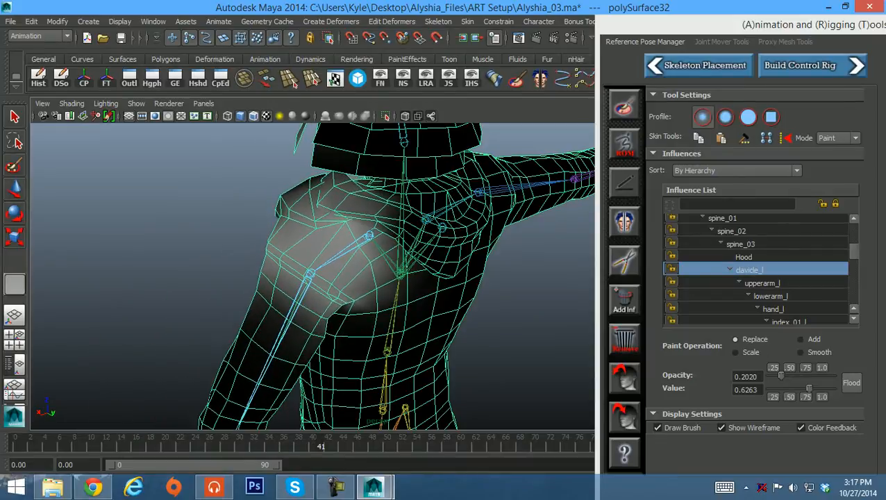
{"action": "mouse_move", "coordinate": [321, 303]}
{"action": "left_mouse_down", "text": "alt"}
{"action": "mouse_move", "coordinate": [375, 208]}
{"action": "mouse_move", "coordinate": [424, 326]}
{"action": "mouse_move", "coordinate": [442, 240]}
{"action": "mouse_move", "coordinate": [417, 236]}
{"action": "left_mouse_up", "text": "alt"}
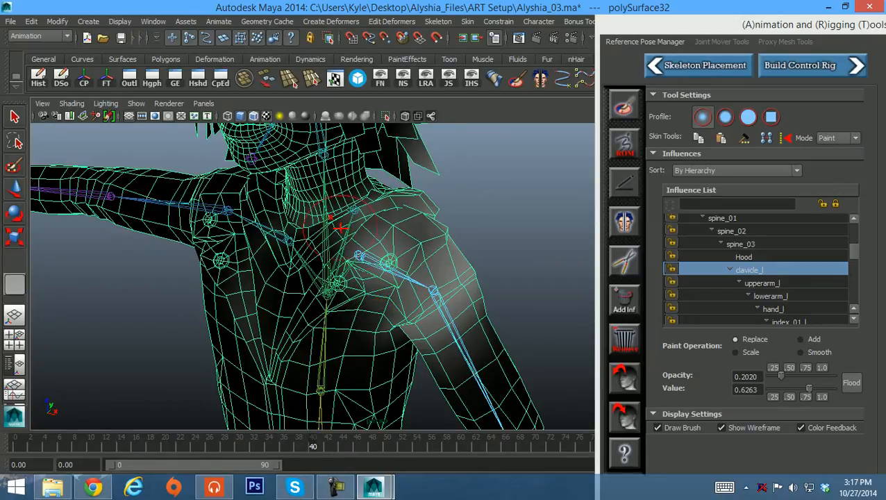
{"action": "key", "text": "XF86AudioLowerVolume"}
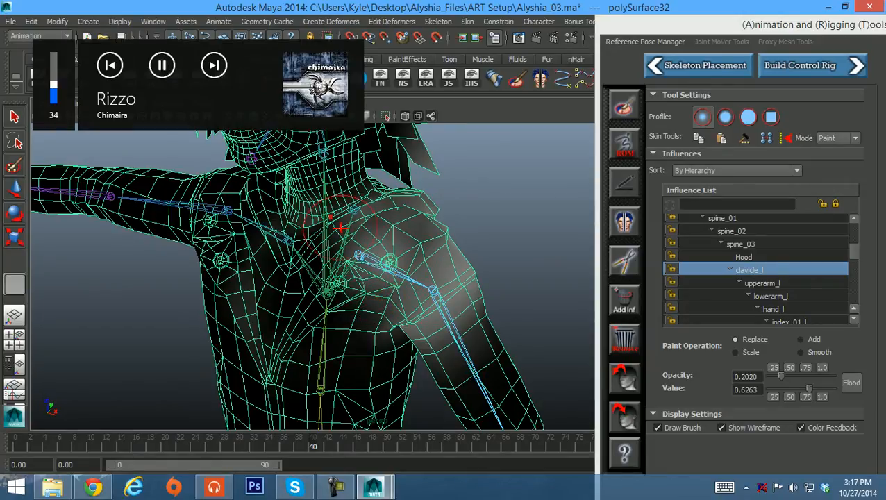
{"action": "left_click_drag", "start_coordinate": [353, 289], "coordinate": [397, 277], "text": "alt"}
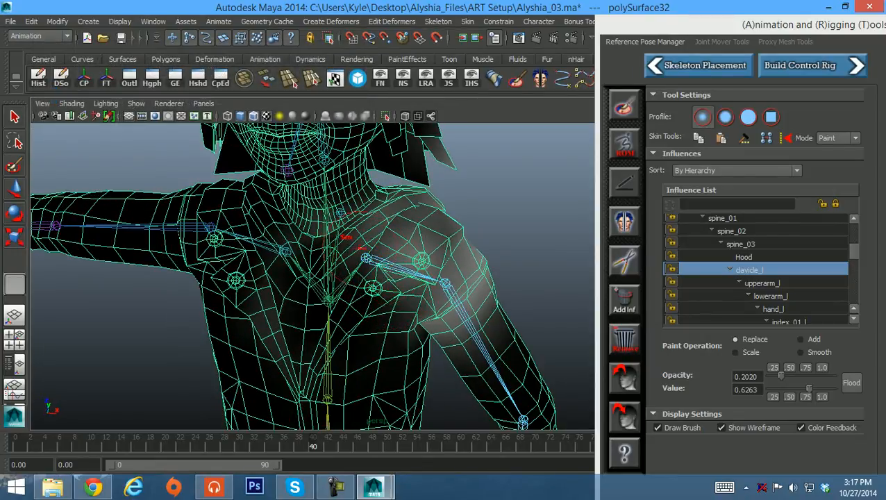
{"action": "mouse_move", "coordinate": [369, 225]}
{"action": "left_mouse_down"}
{"action": "mouse_move", "coordinate": [316, 274]}
{"action": "mouse_move", "coordinate": [393, 287]}
{"action": "left_mouse_up"}
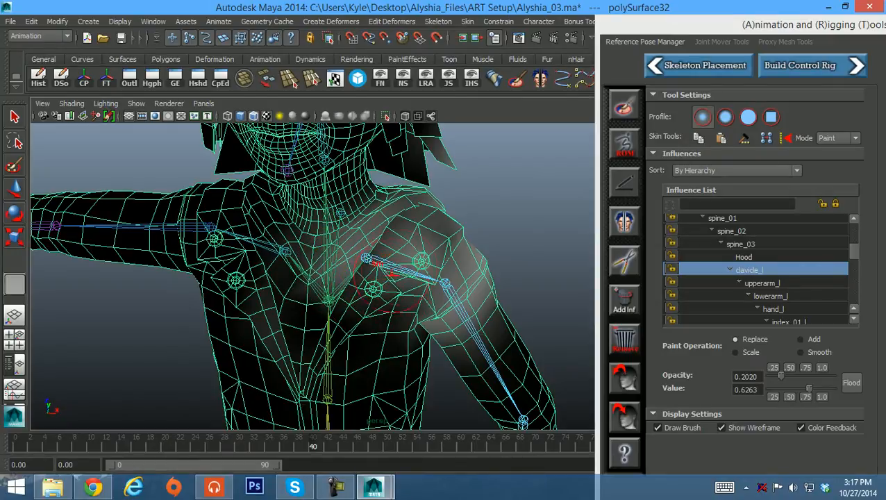
{"action": "mouse_move", "coordinate": [434, 240]}
{"action": "left_mouse_down", "text": "alt"}
{"action": "mouse_move", "coordinate": [406, 259]}
{"action": "mouse_move", "coordinate": [396, 242]}
{"action": "mouse_move", "coordinate": [416, 232]}
{"action": "left_mouse_up", "text": "alt"}
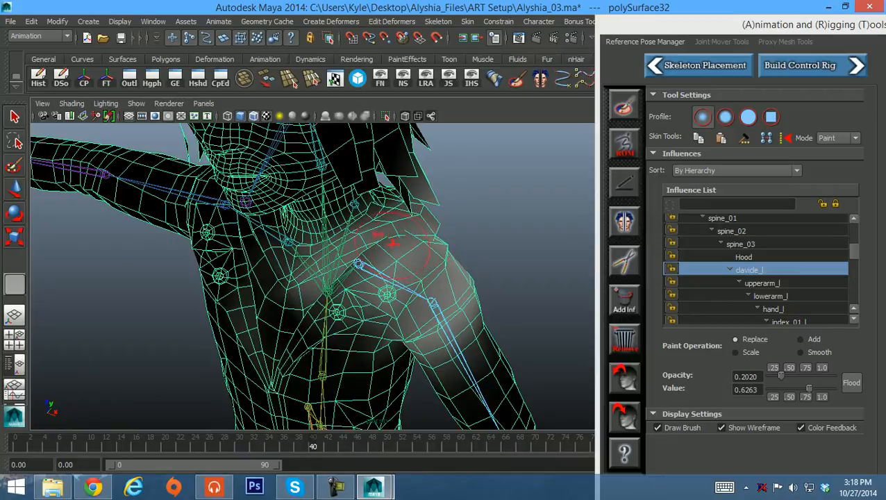
{"action": "mouse_move", "coordinate": [434, 283]}
{"action": "left_mouse_down"}
{"action": "mouse_move", "coordinate": [408, 292]}
{"action": "mouse_move", "coordinate": [432, 295]}
{"action": "mouse_move", "coordinate": [443, 278]}
{"action": "mouse_move", "coordinate": [277, 254]}
{"action": "mouse_move", "coordinate": [340, 223]}
{"action": "left_mouse_up"}
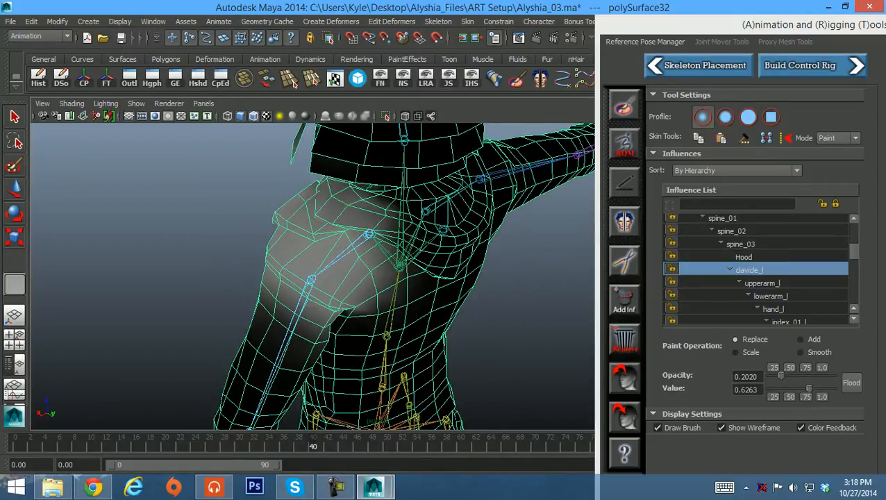
Choose the Hood influence and extend its weights over the hood's left side around the neck.
{"action": "left_click", "coordinate": [744, 257]}
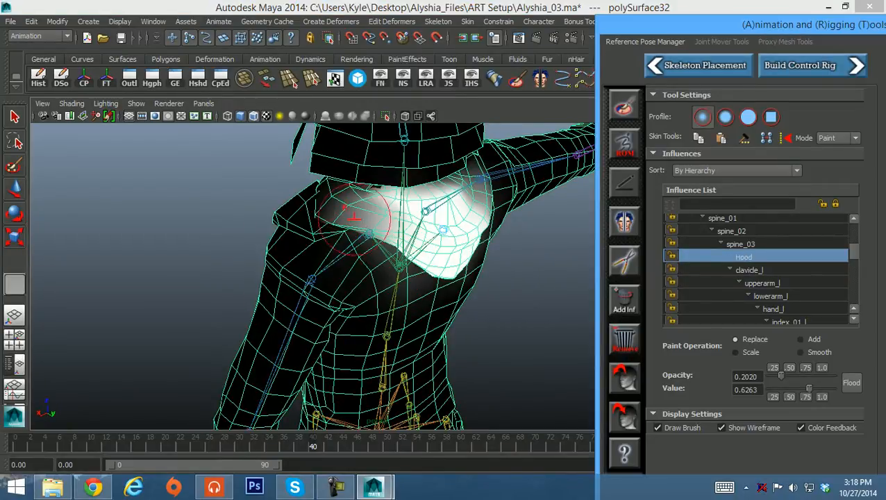
{"action": "left_click_drag", "start_coordinate": [355, 217], "coordinate": [335, 204]}
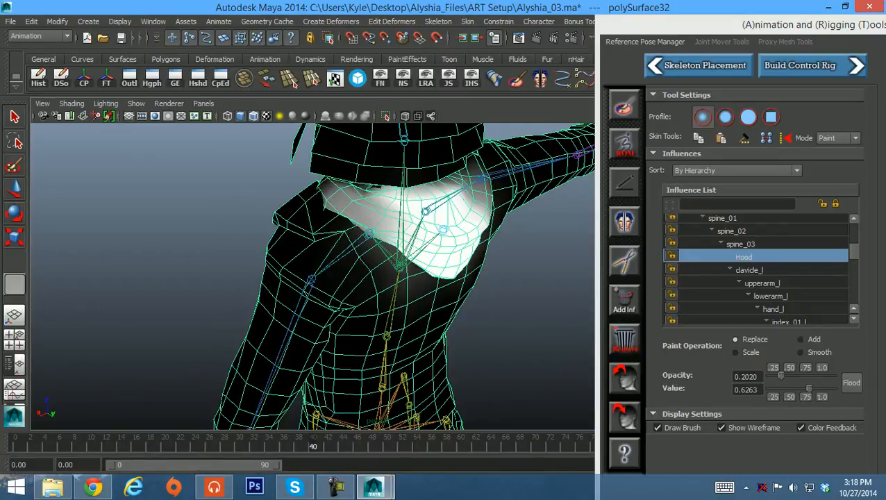
{"action": "mouse_move", "coordinate": [338, 199]}
{"action": "left_mouse_down", "text": "alt"}
{"action": "mouse_move", "coordinate": [347, 191]}
{"action": "mouse_move", "coordinate": [378, 205]}
{"action": "left_mouse_up", "text": "alt"}
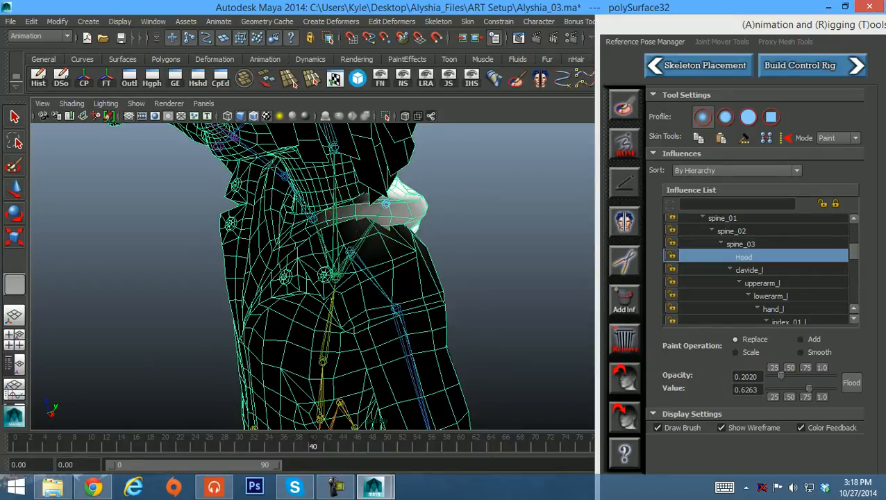
{"action": "mouse_move", "coordinate": [305, 227]}
{"action": "left_mouse_down", "text": "alt"}
{"action": "mouse_move", "coordinate": [410, 216]}
{"action": "mouse_move", "coordinate": [403, 254]}
{"action": "left_mouse_up", "text": "alt"}
Compare the clavicle_l and upperarm_l weights on the left shoulder and undo the last change.
{"action": "left_click", "coordinate": [749, 270]}
{"action": "left_click", "coordinate": [762, 283]}
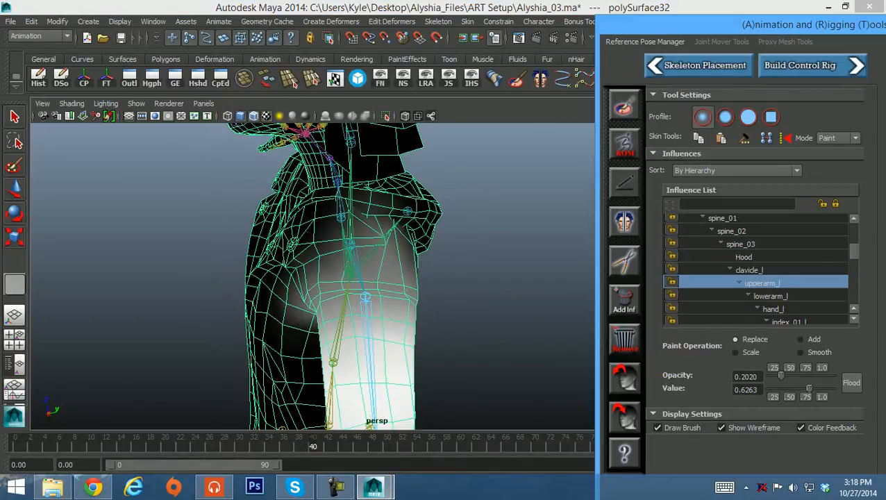
{"action": "left_click_drag", "start_coordinate": [375, 283], "coordinate": [409, 286], "text": "alt"}
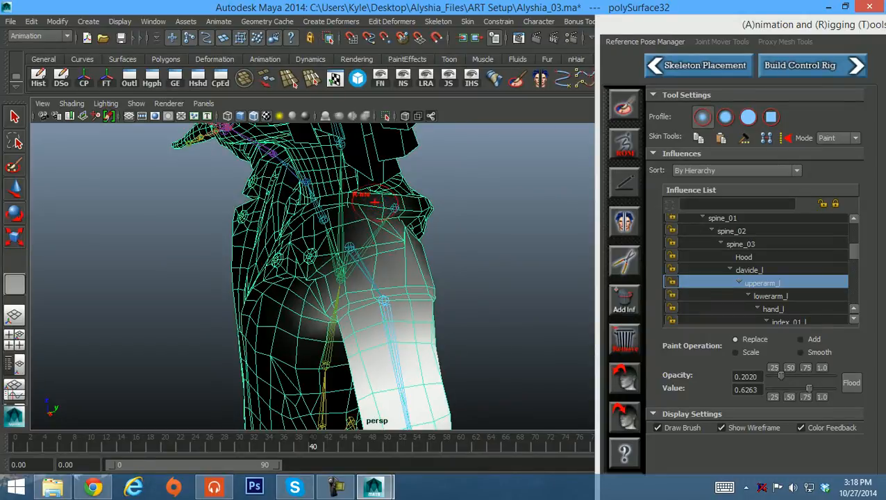
{"action": "key", "text": "ctrl+z"}
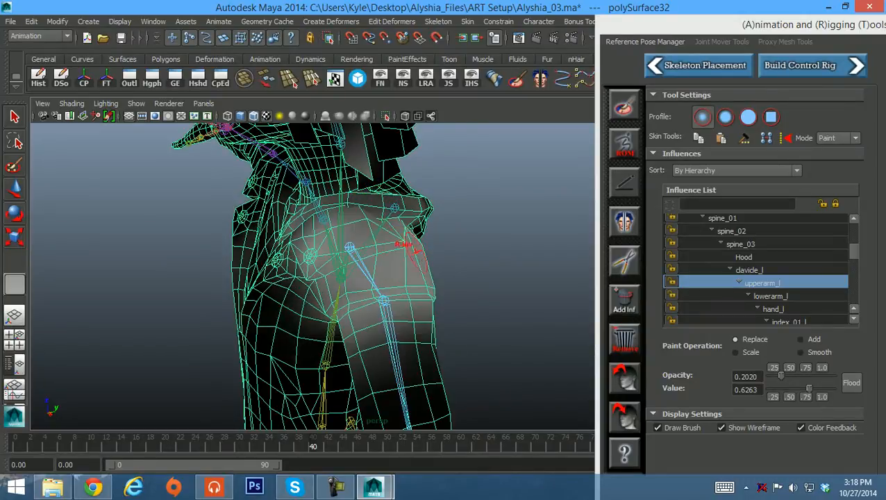
{"action": "left_click_drag", "start_coordinate": [375, 278], "coordinate": [404, 273], "text": "alt"}
Choose the lowerarm_l influence, paint over the left shoulder in Add mode and dismiss the memory usage alert.
{"action": "left_click", "coordinate": [771, 296]}
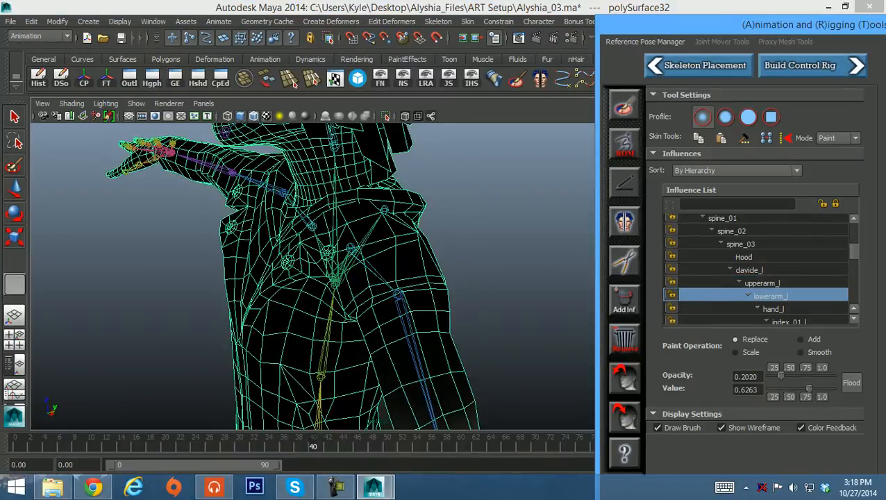
{"action": "left_click_drag", "start_coordinate": [486, 215], "coordinate": [380, 212], "text": "alt"}
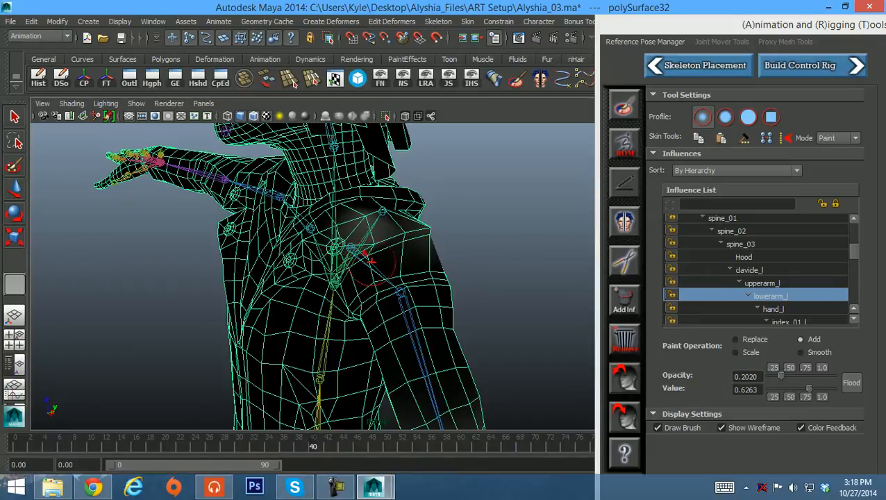
{"action": "mouse_move", "coordinate": [414, 282]}
{"action": "left_mouse_down", "text": "alt"}
{"action": "mouse_move", "coordinate": [317, 254]}
{"action": "mouse_move", "coordinate": [311, 208]}
{"action": "mouse_move", "coordinate": [297, 249]}
{"action": "mouse_move", "coordinate": [344, 282]}
{"action": "mouse_move", "coordinate": [327, 267]}
{"action": "left_mouse_up", "text": "alt"}
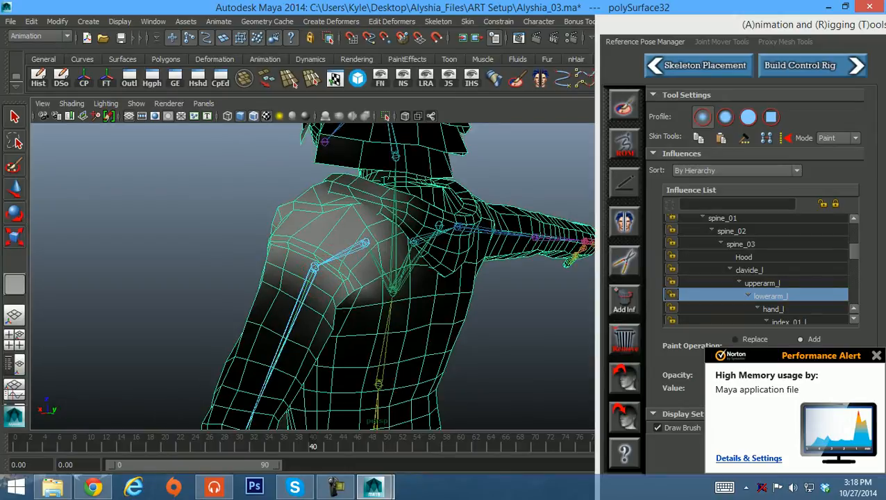
{"action": "left_click", "coordinate": [877, 356]}
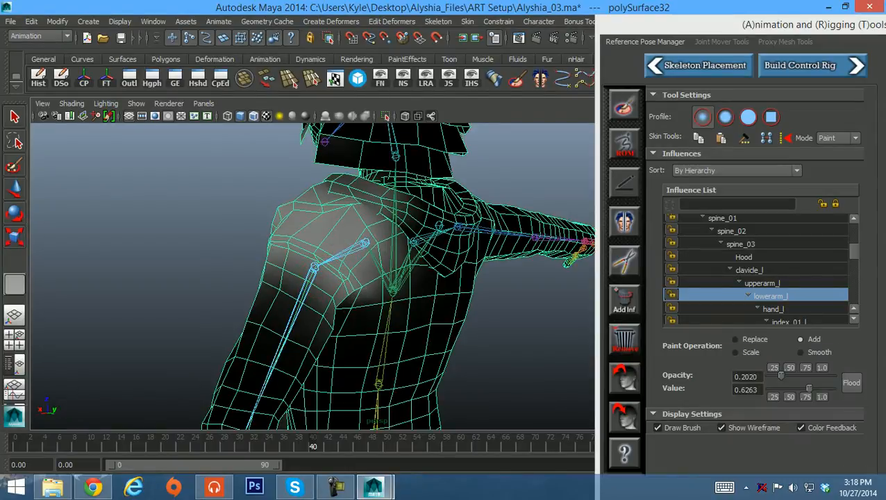
Choose the upperarm_l influence and add weight around the back and outside of the left shoulder.
{"action": "left_click", "coordinate": [762, 283]}
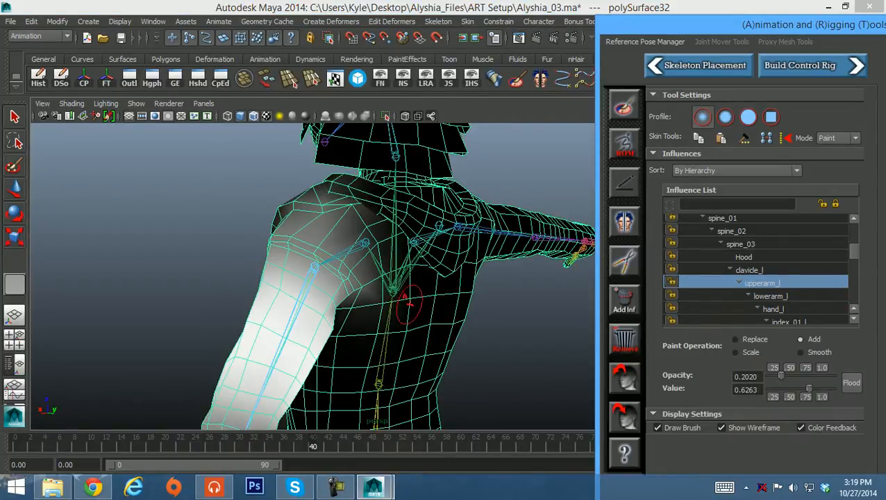
{"action": "left_click_drag", "start_coordinate": [408, 303], "coordinate": [362, 294], "text": "alt"}
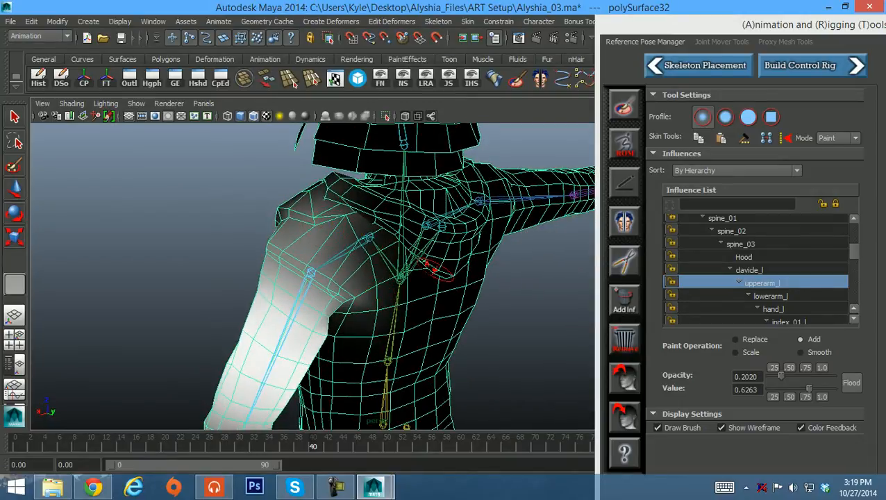
{"action": "mouse_move", "coordinate": [316, 208]}
{"action": "left_mouse_down"}
{"action": "mouse_move", "coordinate": [314, 221]}
{"action": "mouse_move", "coordinate": [356, 235]}
{"action": "mouse_move", "coordinate": [343, 229]}
{"action": "mouse_move", "coordinate": [350, 238]}
{"action": "mouse_move", "coordinate": [334, 233]}
{"action": "mouse_move", "coordinate": [298, 246]}
{"action": "left_mouse_up"}
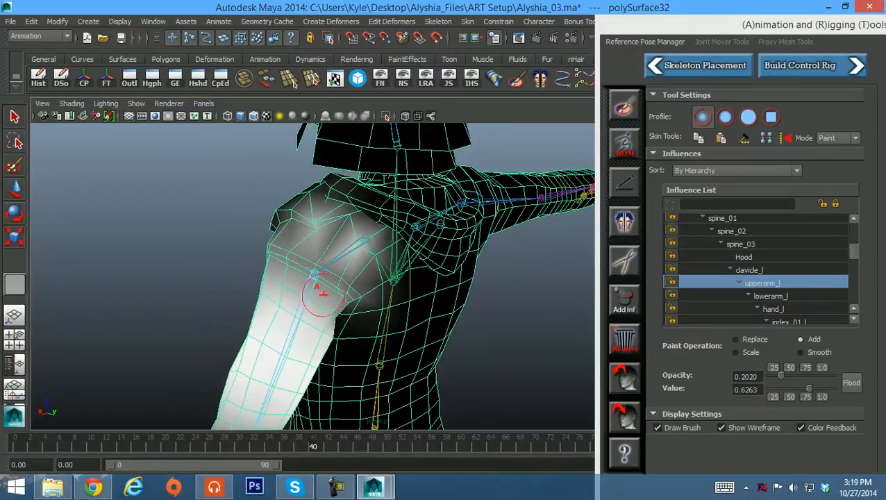
{"action": "mouse_move", "coordinate": [320, 293]}
{"action": "left_mouse_down"}
{"action": "mouse_move", "coordinate": [279, 251]}
{"action": "mouse_move", "coordinate": [286, 273]}
{"action": "mouse_move", "coordinate": [295, 250]}
{"action": "mouse_move", "coordinate": [312, 280]}
{"action": "mouse_move", "coordinate": [297, 277]}
{"action": "mouse_move", "coordinate": [396, 266]}
{"action": "left_mouse_up"}
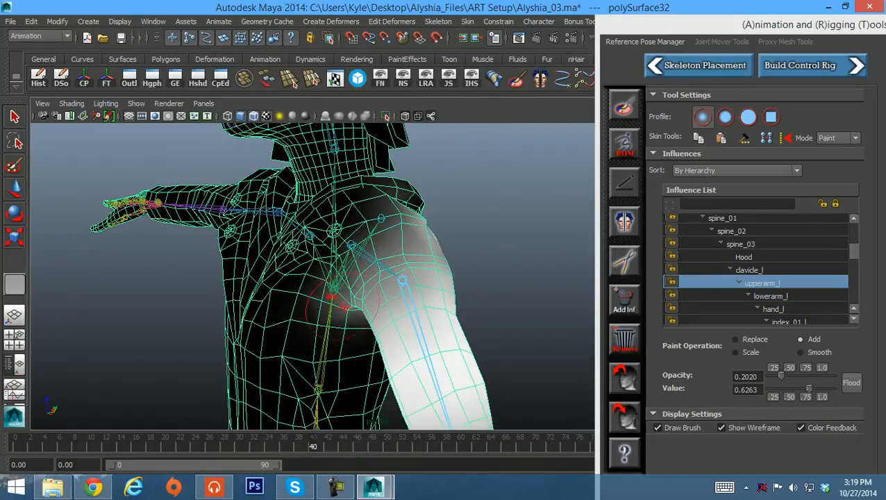
{"action": "mouse_move", "coordinate": [368, 313]}
{"action": "left_mouse_down", "text": "alt"}
{"action": "mouse_move", "coordinate": [378, 296]}
{"action": "mouse_move", "coordinate": [445, 305]}
{"action": "left_mouse_up", "text": "alt"}
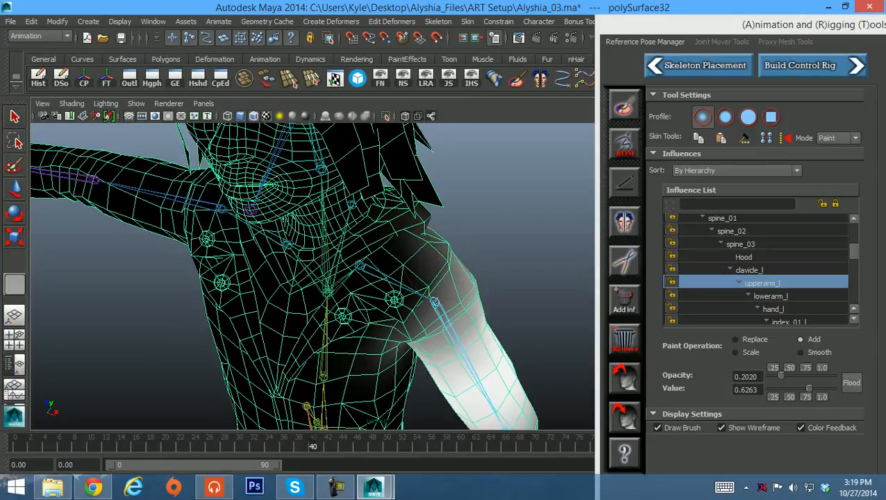
Choose the clavicle_l influence and blend its weights over the front, back and top of the left shoulder.
{"action": "left_click", "coordinate": [749, 270]}
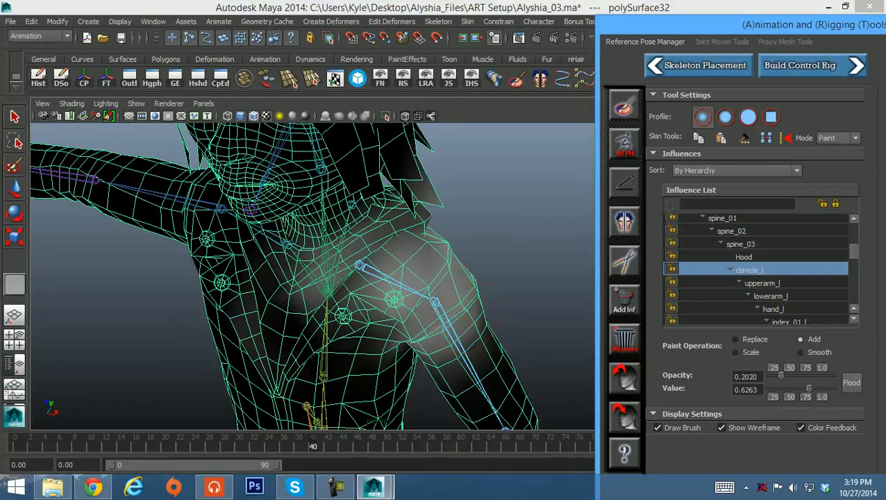
{"action": "left_click_drag", "start_coordinate": [475, 321], "coordinate": [461, 290], "text": "alt"}
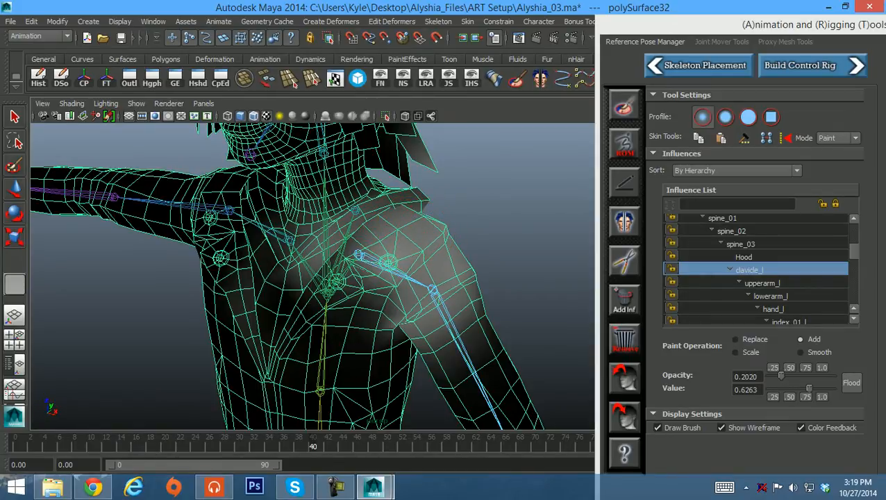
{"action": "left_click_drag", "start_coordinate": [450, 283], "coordinate": [356, 235], "text": "alt"}
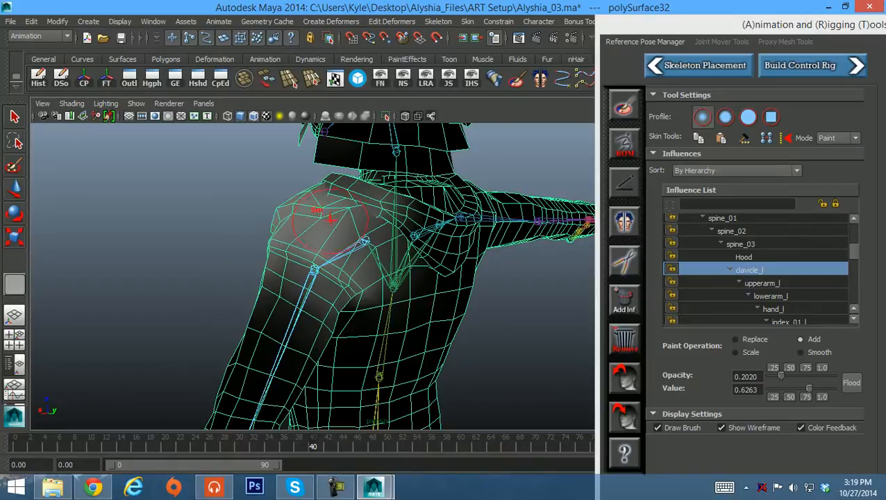
{"action": "left_click_drag", "start_coordinate": [312, 271], "coordinate": [358, 250], "text": "alt"}
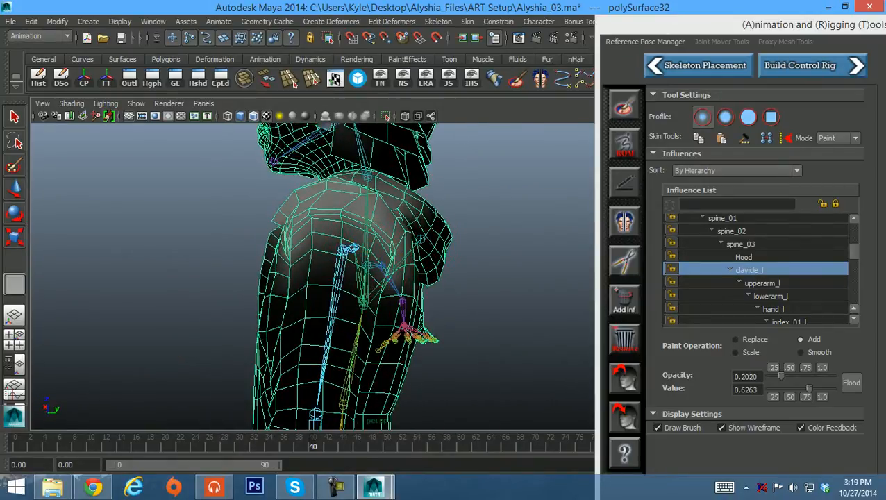
Choose the lowerarm_l influence and examine its weights around the left elbow and forearm in the frame 40 pose.
{"action": "left_click", "coordinate": [771, 296]}
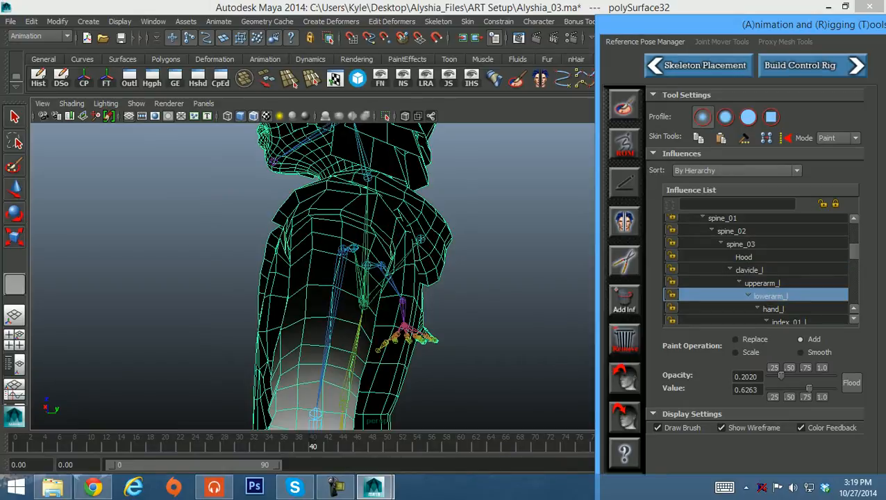
{"action": "left_click", "coordinate": [763, 284], "text": "shift"}
{"action": "left_click", "coordinate": [771, 296]}
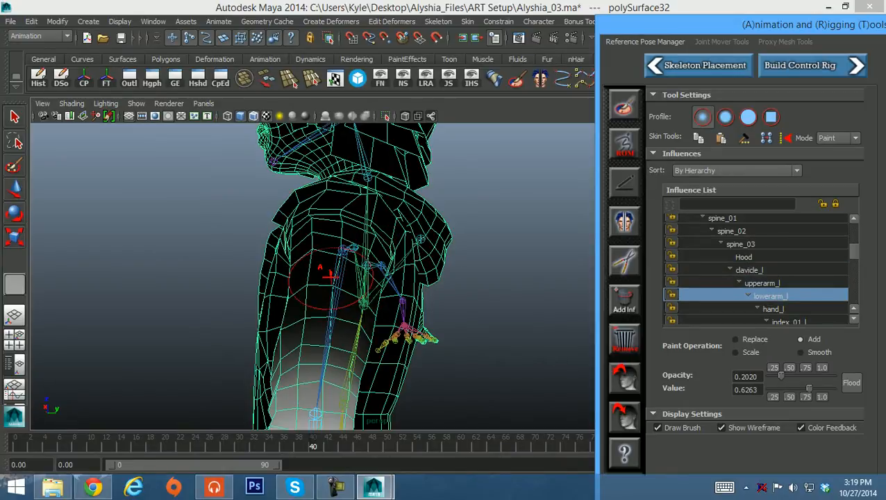
{"action": "middle_click_drag", "start_coordinate": [316, 272], "coordinate": [318, 161], "text": "alt"}
{"action": "mouse_move", "coordinate": [393, 243]}
{"action": "left_mouse_down", "text": "alt"}
{"action": "mouse_move", "coordinate": [458, 261]}
{"action": "mouse_move", "coordinate": [473, 293]}
{"action": "left_mouse_up", "text": "alt"}
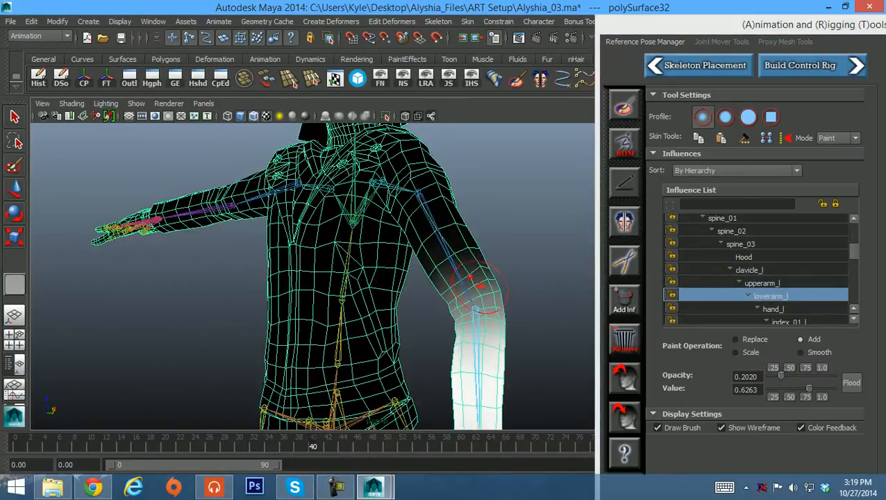
{"action": "middle_click_drag", "start_coordinate": [472, 294], "coordinate": [382, 239], "text": "alt"}
{"action": "mouse_move", "coordinate": [379, 214]}
{"action": "left_mouse_down", "text": "alt"}
{"action": "mouse_move", "coordinate": [369, 226]}
{"action": "mouse_move", "coordinate": [216, 209]}
{"action": "mouse_move", "coordinate": [142, 216]}
{"action": "mouse_move", "coordinate": [389, 230]}
{"action": "left_mouse_up", "text": "alt"}
{"action": "middle_click_drag", "start_coordinate": [389, 230], "coordinate": [312, 212], "text": "alt"}
{"action": "right_click_drag", "start_coordinate": [312, 212], "coordinate": [260, 208], "text": "alt"}
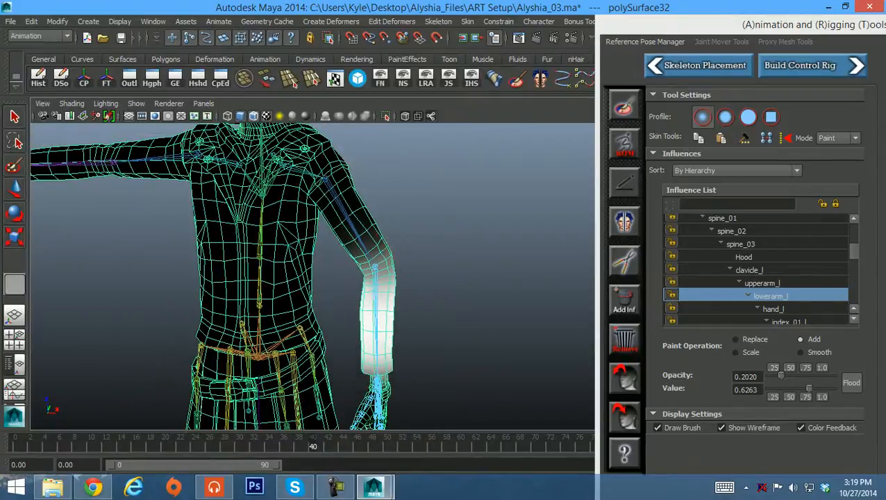
Choose the hand_l influence and examine its weights around the left wrist, palm and fingers.
{"action": "left_click", "coordinate": [773, 309]}
{"action": "left_click_drag", "start_coordinate": [348, 354], "coordinate": [327, 356], "text": "alt"}
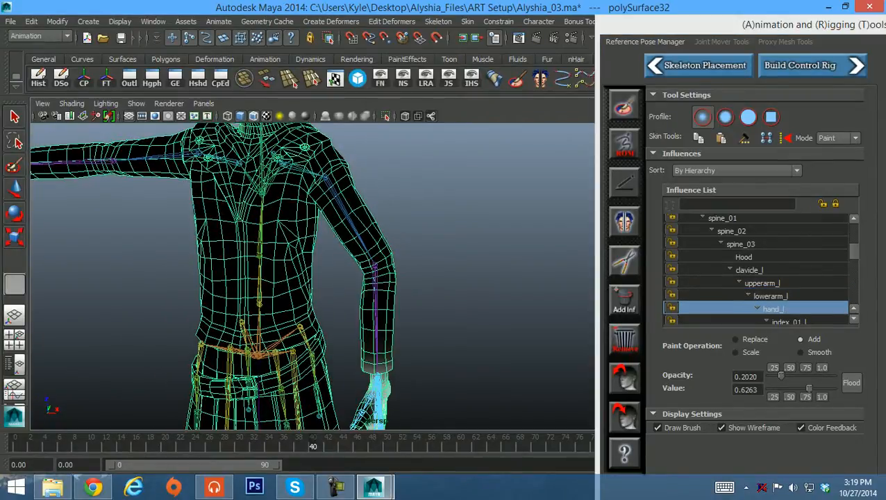
{"action": "middle_click_drag", "start_coordinate": [327, 356], "coordinate": [309, 215], "text": "alt"}
{"action": "left_click_drag", "start_coordinate": [309, 215], "coordinate": [279, 219], "text": "alt"}
{"action": "right_click_drag", "start_coordinate": [280, 219], "coordinate": [316, 222], "text": "alt"}
{"action": "middle_click_drag", "start_coordinate": [316, 222], "coordinate": [291, 224], "text": "alt"}
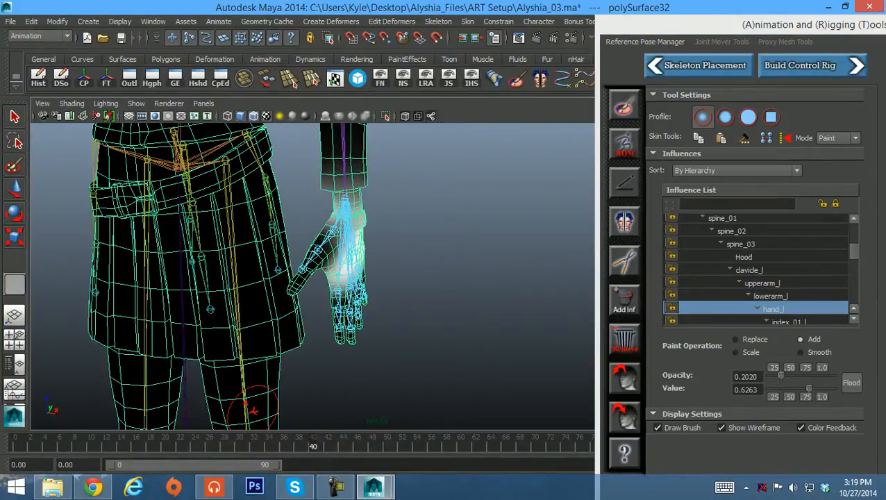
Return to frame 0, play the range of motion animation and scrub onward from frame 50, checking the left arm's deformation.
{"action": "left_click_drag", "start_coordinate": [281, 444], "coordinate": [15, 445]}
{"action": "left_click_drag", "start_coordinate": [257, 292], "coordinate": [271, 277], "text": "alt"}
{"action": "middle_click_drag", "start_coordinate": [270, 278], "coordinate": [291, 400], "text": "alt"}
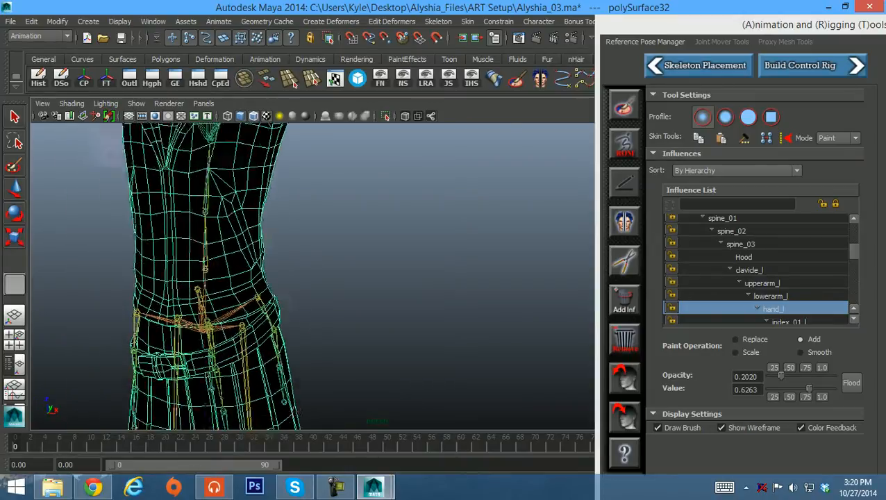
{"action": "right_click_drag", "start_coordinate": [292, 399], "coordinate": [222, 389], "text": "alt"}
{"action": "mouse_move", "coordinate": [305, 313]}
{"action": "left_mouse_down", "text": "alt"}
{"action": "mouse_move", "coordinate": [229, 323]}
{"action": "mouse_move", "coordinate": [219, 336]}
{"action": "mouse_move", "coordinate": [288, 316]}
{"action": "mouse_move", "coordinate": [301, 342]}
{"action": "left_mouse_up", "text": "alt"}
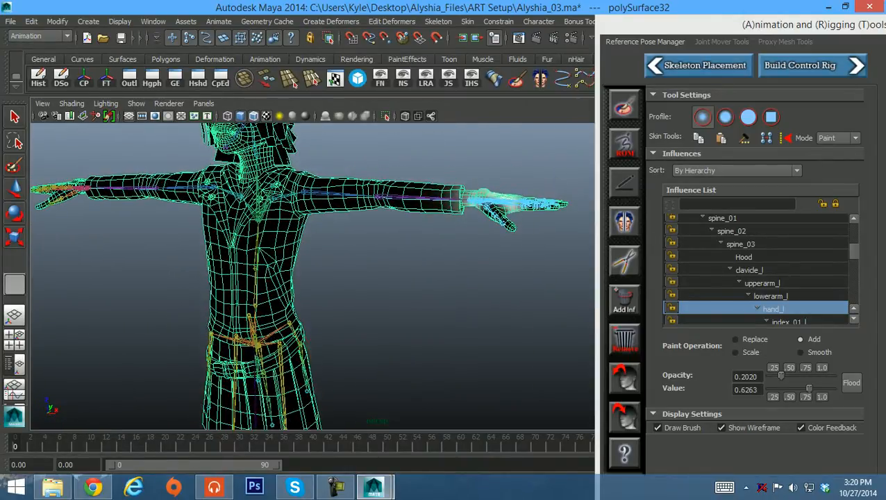
{"action": "key", "text": "alt+v"}
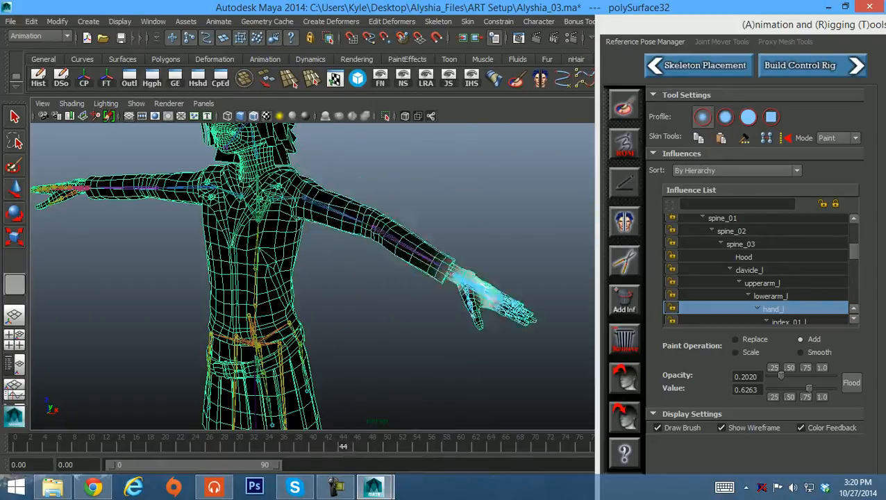
{"action": "left_click_drag", "start_coordinate": [347, 278], "coordinate": [775, 286], "text": "alt"}
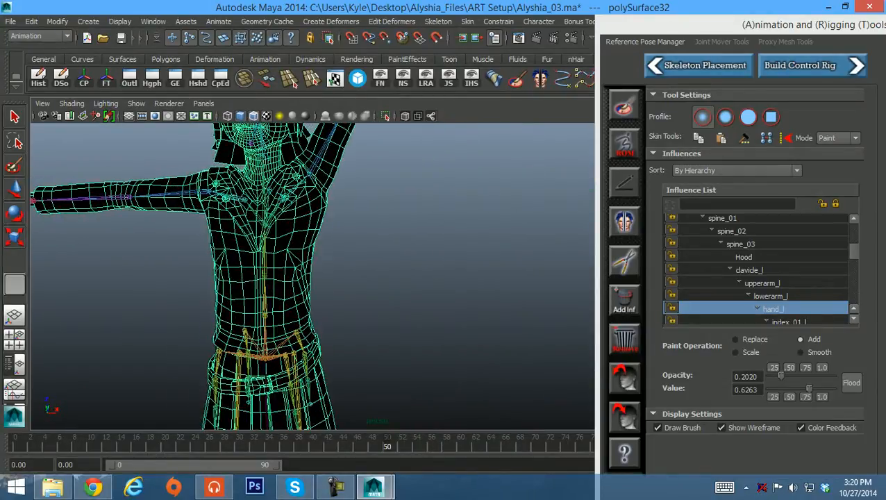
{"action": "left_click_drag", "start_coordinate": [387, 444], "coordinate": [636, 444]}
{"action": "mouse_move", "coordinate": [416, 278]}
{"action": "left_mouse_down", "text": "alt"}
{"action": "mouse_move", "coordinate": [299, 288]}
{"action": "mouse_move", "coordinate": [232, 268]}
{"action": "mouse_move", "coordinate": [145, 262]}
{"action": "left_mouse_up", "text": "alt"}
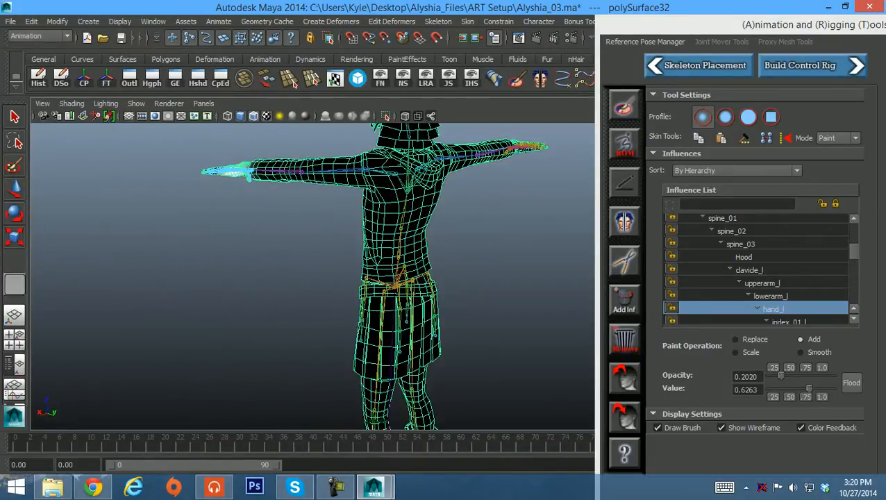
Compare the lowerarm_l and upperarm_l influence weights on the back of the left shoulder.
{"action": "middle_click_drag", "start_coordinate": [240, 166], "coordinate": [195, 275], "text": "alt"}
{"action": "right_click_drag", "start_coordinate": [194, 275], "coordinate": [278, 257], "text": "alt"}
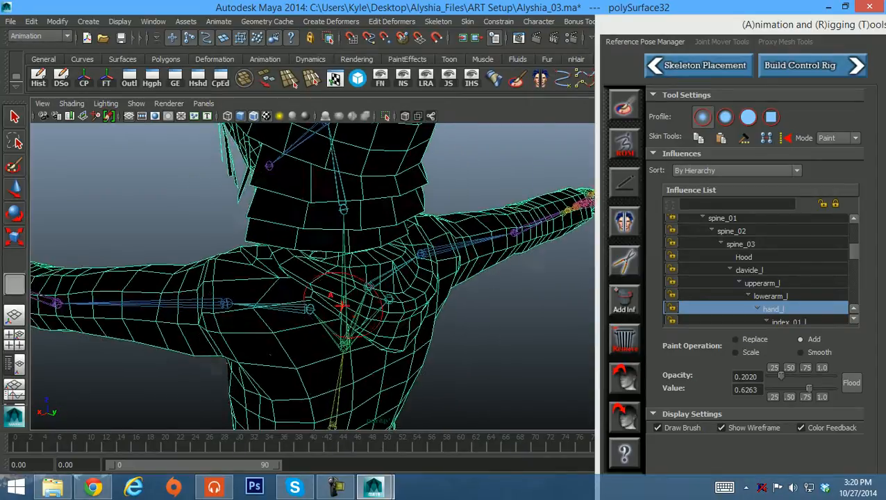
{"action": "middle_click_drag", "start_coordinate": [254, 236], "coordinate": [308, 257], "text": "alt"}
{"action": "left_click_drag", "start_coordinate": [311, 254], "coordinate": [288, 280], "text": "alt"}
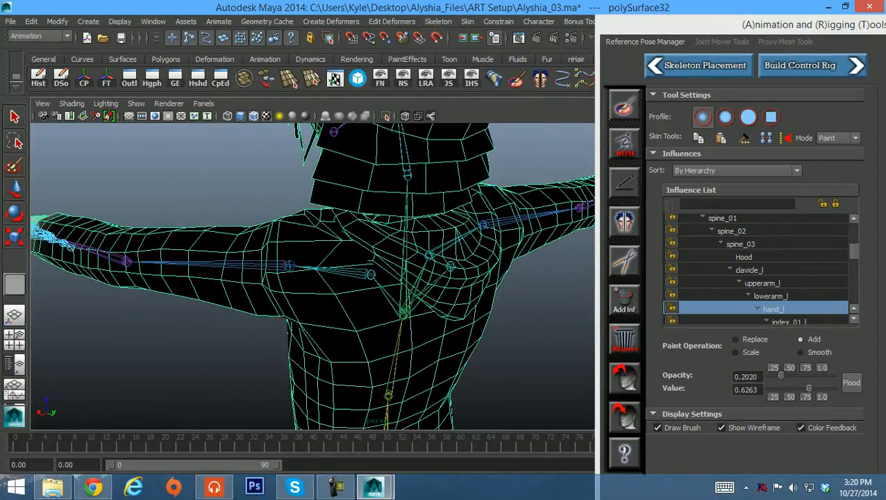
{"action": "left_click", "coordinate": [771, 296]}
{"action": "left_click", "coordinate": [762, 283]}
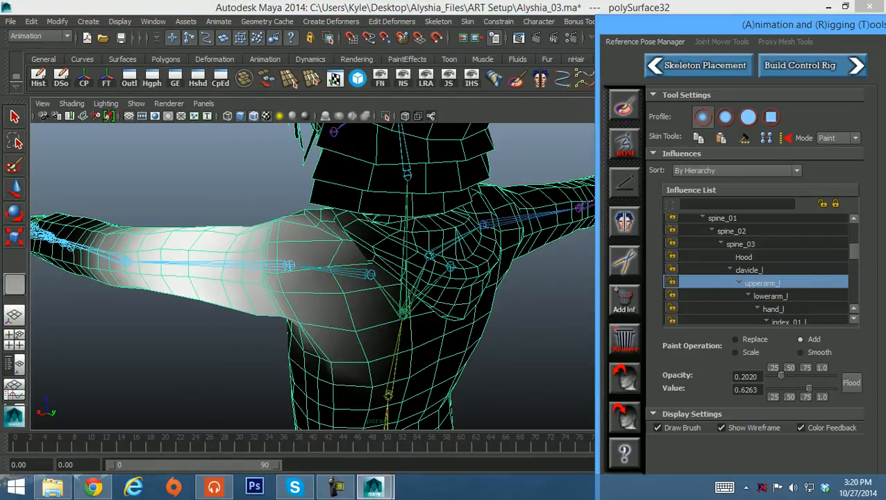
Choose the clavicle_l influence and add weight over the back and top of the left shoulder.
{"action": "left_click", "coordinate": [750, 270]}
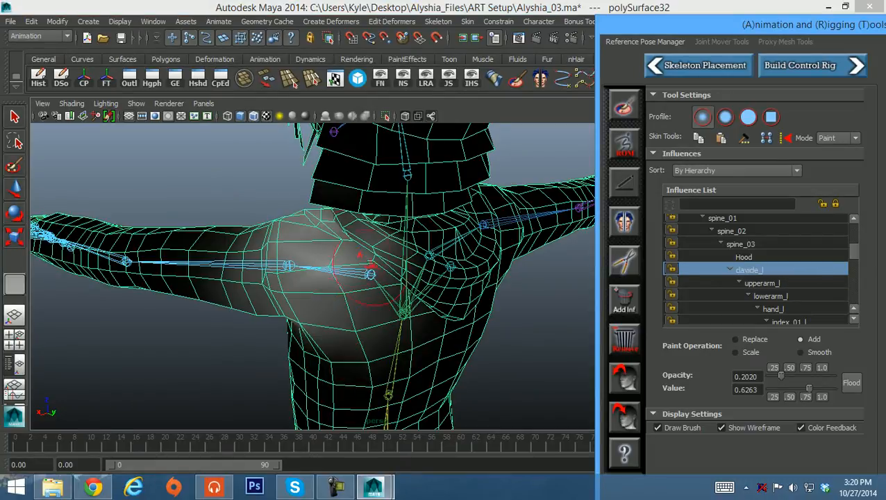
{"action": "left_click", "coordinate": [327, 243]}
{"action": "mouse_move", "coordinate": [326, 243]}
{"action": "left_mouse_down"}
{"action": "mouse_move", "coordinate": [312, 258]}
{"action": "mouse_move", "coordinate": [347, 320]}
{"action": "mouse_move", "coordinate": [332, 272]}
{"action": "left_mouse_up"}
{"action": "left_click", "coordinate": [333, 240]}
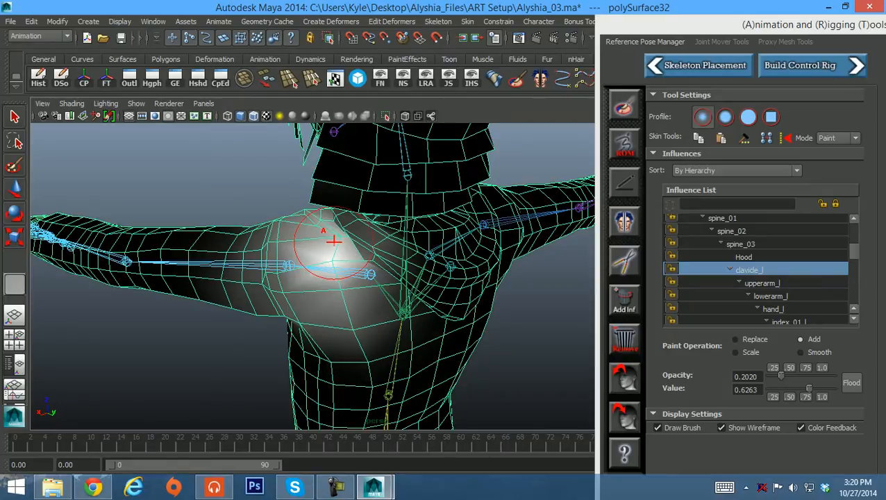
{"action": "mouse_move", "coordinate": [333, 240]}
{"action": "left_mouse_down"}
{"action": "mouse_move", "coordinate": [276, 271]}
{"action": "mouse_move", "coordinate": [339, 254]}
{"action": "mouse_move", "coordinate": [325, 281]}
{"action": "mouse_move", "coordinate": [317, 236]}
{"action": "left_mouse_up"}
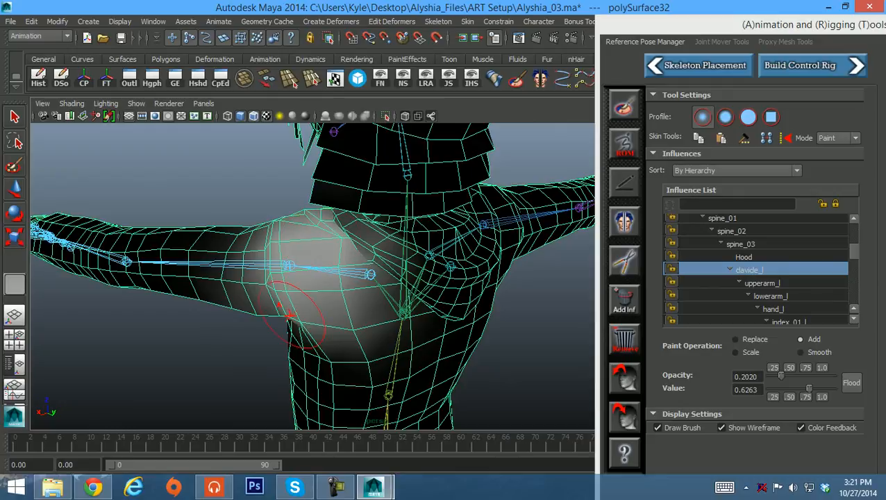
Examine the clavicle_l weights from the front of the left shoulder in the bent arm pose and at frame 0.
{"action": "left_click_drag", "start_coordinate": [291, 317], "coordinate": [250, 368], "text": "alt"}
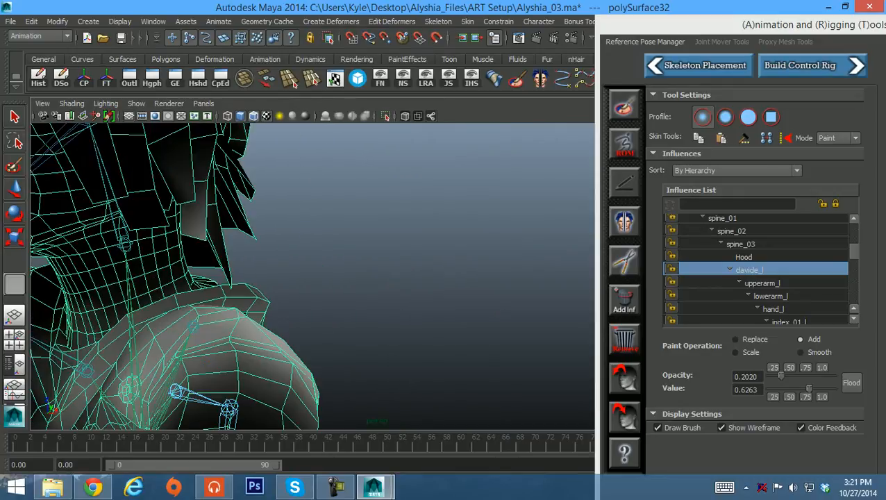
{"action": "middle_click_drag", "start_coordinate": [194, 309], "coordinate": [306, 240], "text": "alt"}
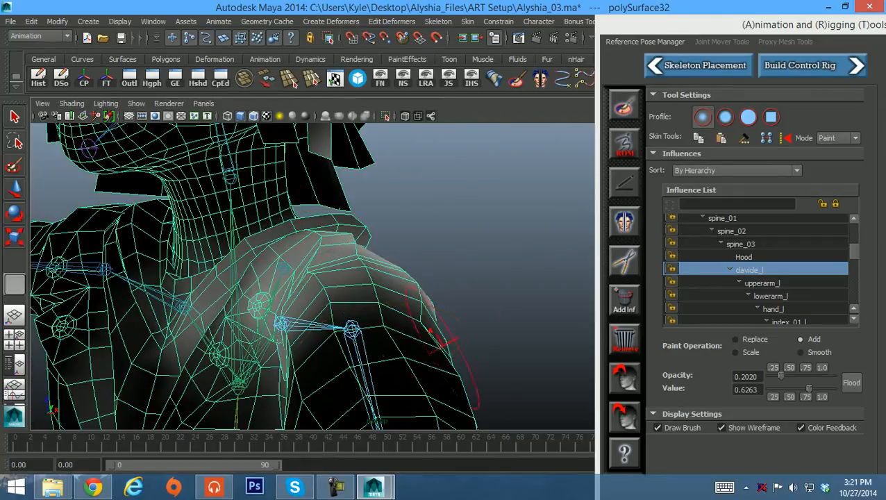
{"action": "right_click_drag", "start_coordinate": [451, 344], "coordinate": [279, 284], "text": "alt"}
{"action": "middle_click_drag", "start_coordinate": [279, 283], "coordinate": [258, 225], "text": "alt"}
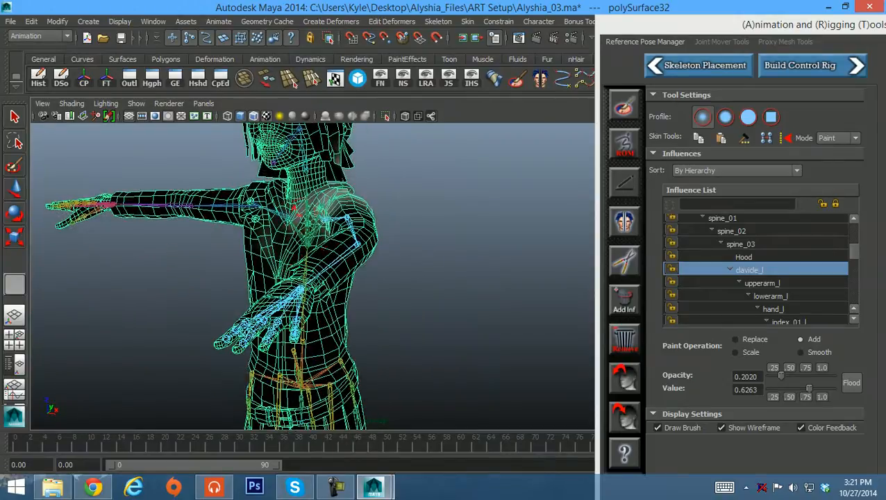
{"action": "left_click_drag", "start_coordinate": [307, 262], "coordinate": [382, 258], "text": "alt"}
{"action": "left_click_drag", "start_coordinate": [382, 316], "coordinate": [302, 330], "text": "alt"}
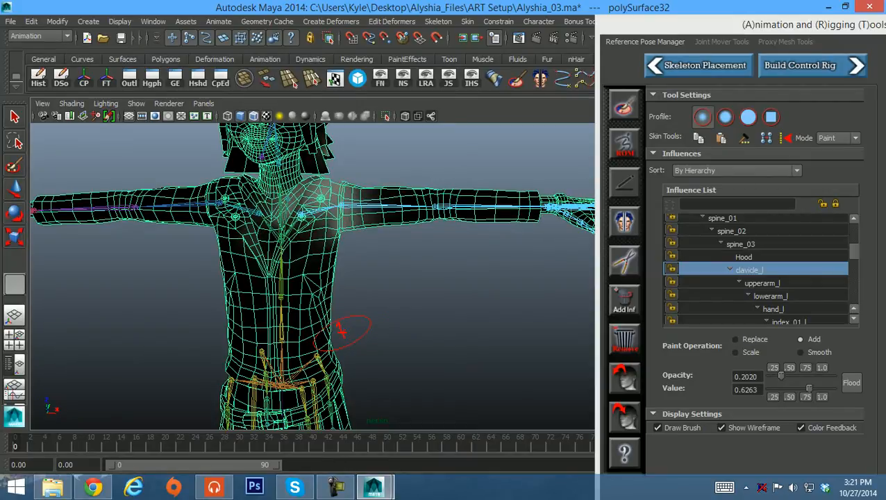
{"action": "middle_click_drag", "start_coordinate": [341, 330], "coordinate": [199, 376], "text": "alt"}
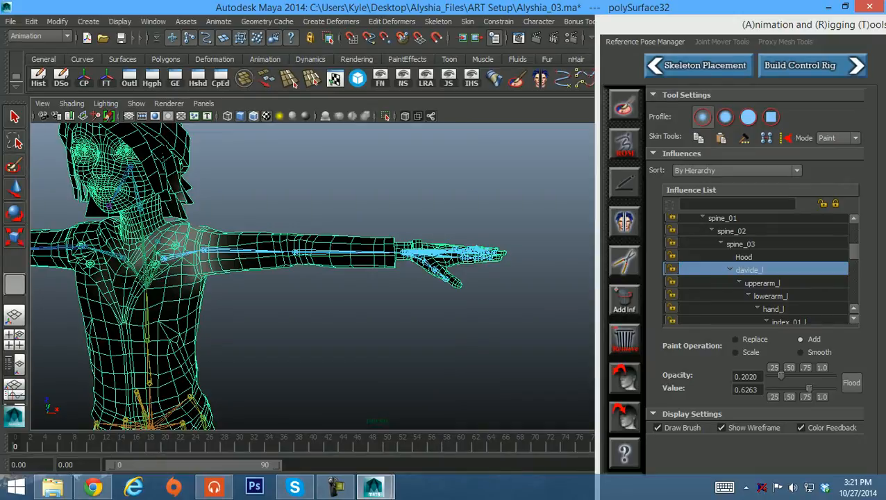
{"action": "middle_click_drag", "start_coordinate": [200, 376], "coordinate": [304, 368], "text": "alt"}
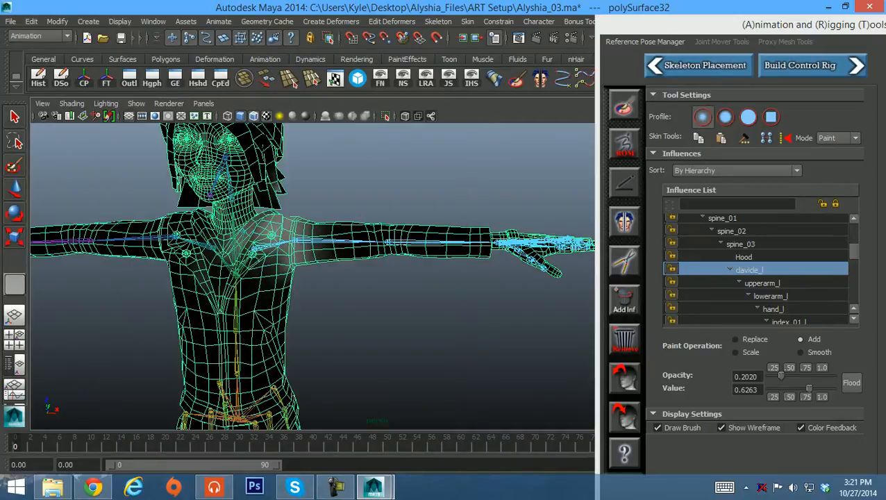
{"action": "left_click_drag", "start_coordinate": [303, 367], "coordinate": [247, 372], "text": "alt"}
{"action": "right_click_drag", "start_coordinate": [246, 372], "coordinate": [205, 368], "text": "alt"}
{"action": "left_click_drag", "start_coordinate": [205, 368], "coordinate": [212, 372], "text": "alt"}
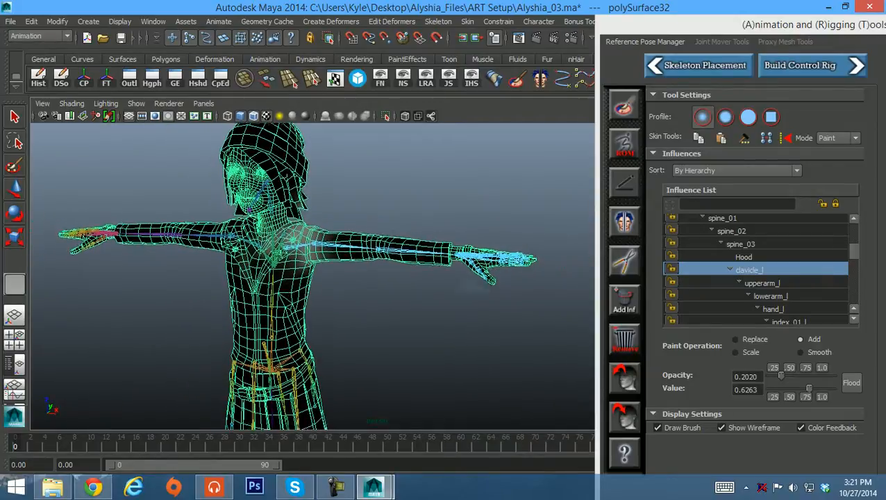
Inspect the torso, skirt, legs and left hand of the character at frame 0.
{"action": "middle_click_drag", "start_coordinate": [212, 372], "coordinate": [220, 205], "text": "alt"}
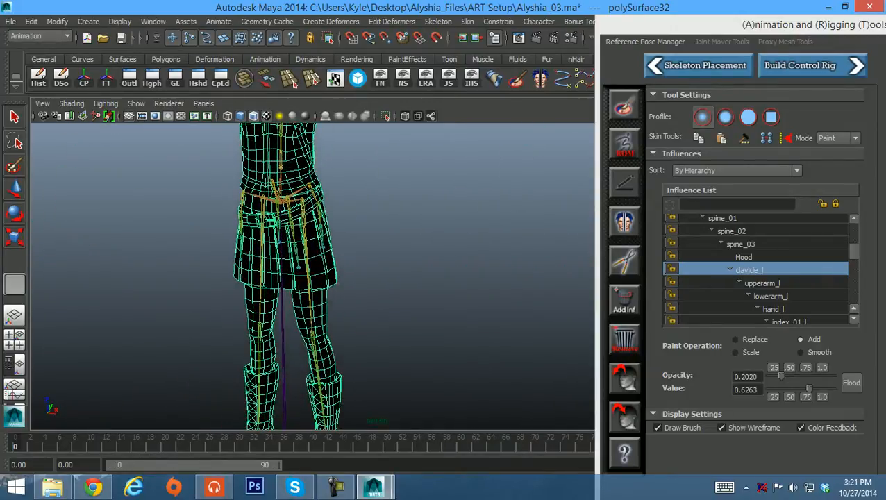
{"action": "right_click_drag", "start_coordinate": [220, 205], "coordinate": [247, 207], "text": "alt"}
{"action": "middle_click_drag", "start_coordinate": [247, 207], "coordinate": [206, 318], "text": "alt"}
{"action": "middle_click_drag", "start_coordinate": [229, 271], "coordinate": [214, 304], "text": "alt"}
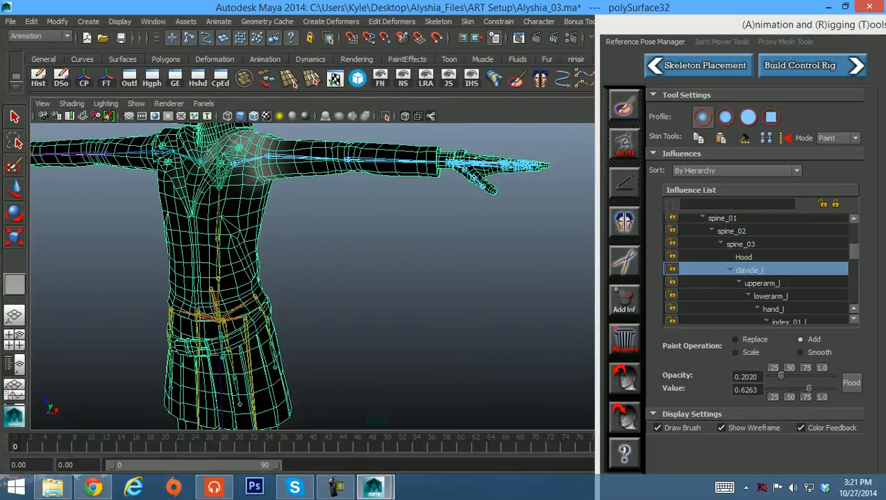
{"action": "left_click_drag", "start_coordinate": [213, 305], "coordinate": [203, 300], "text": "alt"}
{"action": "middle_click_drag", "start_coordinate": [203, 300], "coordinate": [152, 419], "text": "alt"}
{"action": "left_click_drag", "start_coordinate": [230, 264], "coordinate": [180, 314], "text": "alt"}
{"action": "middle_click_drag", "start_coordinate": [225, 278], "coordinate": [206, 235], "text": "alt"}
{"action": "right_click_drag", "start_coordinate": [206, 235], "coordinate": [448, 292], "text": "alt"}
{"action": "middle_click_drag", "start_coordinate": [448, 291], "coordinate": [413, 302], "text": "alt"}
{"action": "right_click_drag", "start_coordinate": [413, 301], "coordinate": [397, 294], "text": "alt"}
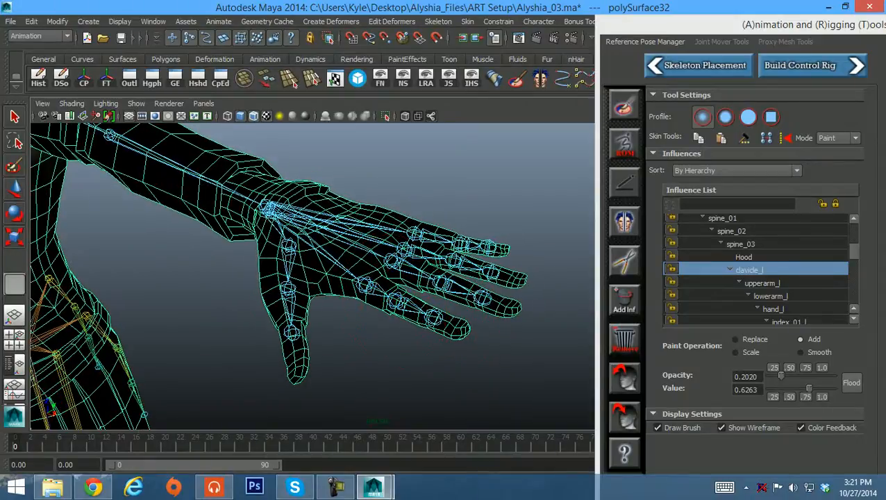
Browse the left arm and finger influences, and reduce the paint brush size over the left hand.
{"action": "scroll", "coordinate": [757, 270], "scroll_direction": "down", "scroll_amount": 3}
{"action": "scroll", "coordinate": [757, 269], "scroll_direction": "up", "scroll_amount": 2}
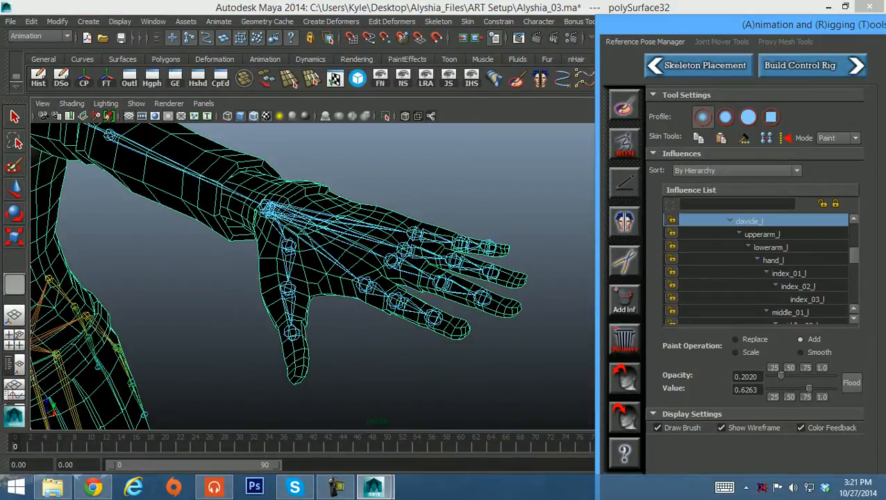
{"action": "scroll", "coordinate": [757, 270], "scroll_direction": "up", "scroll_amount": 2}
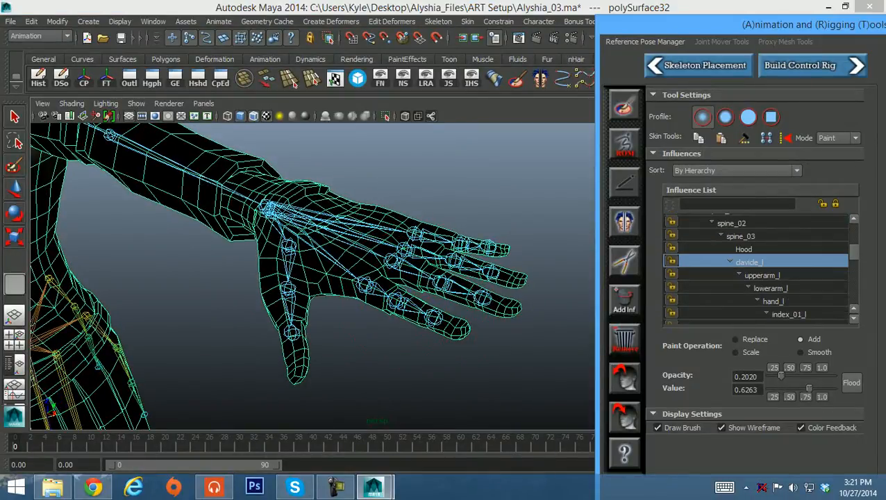
{"action": "scroll", "coordinate": [757, 270], "scroll_direction": "down", "scroll_amount": 1}
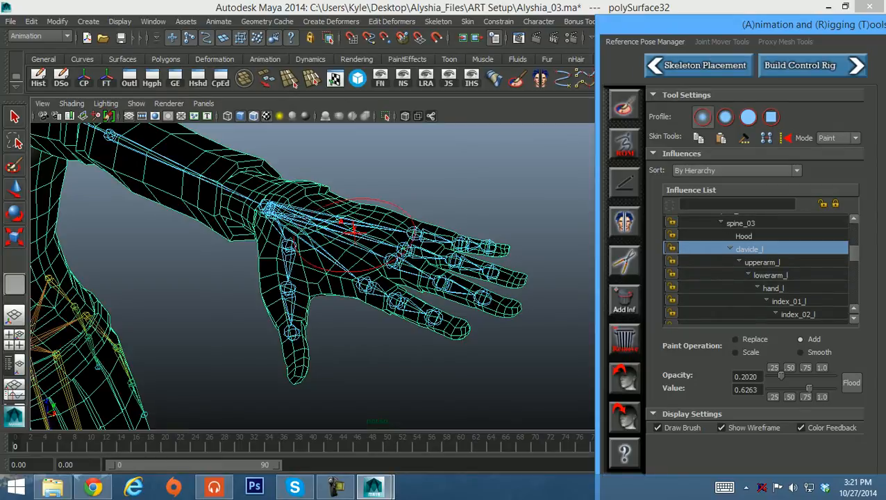
{"action": "left_click", "coordinate": [356, 255]}
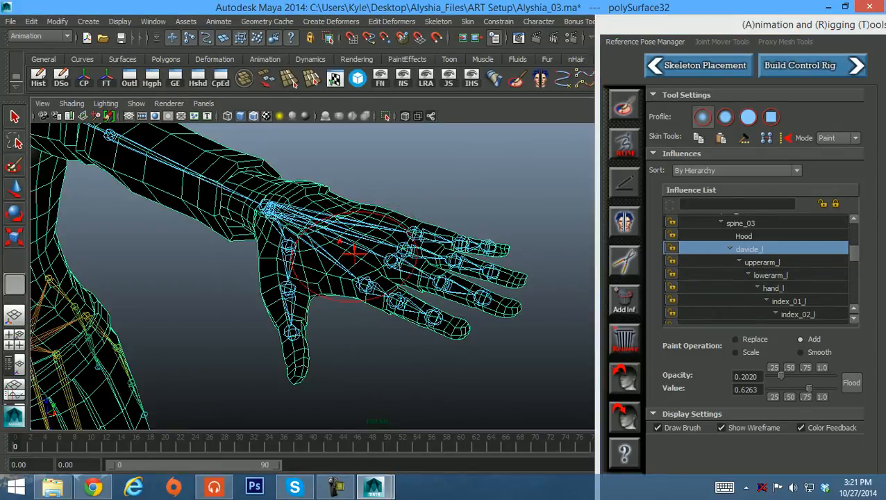
{"action": "key", "text": "b"}
{"action": "left_click_drag", "start_coordinate": [356, 256], "coordinate": [347, 256]}
{"action": "right_click_drag", "start_coordinate": [356, 259], "coordinate": [139, 178], "text": "alt"}
{"action": "middle_click_drag", "start_coordinate": [139, 177], "coordinate": [178, 182], "text": "alt"}
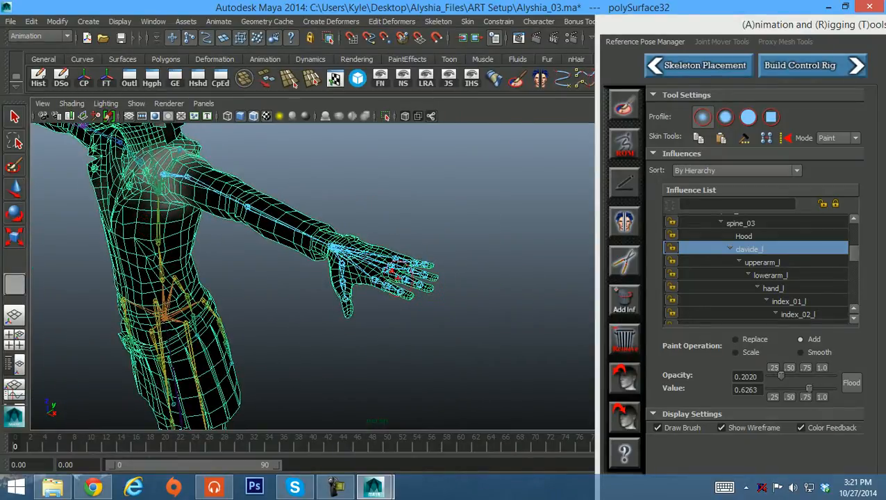
{"action": "left_click_drag", "start_coordinate": [400, 268], "coordinate": [365, 277], "text": "alt"}
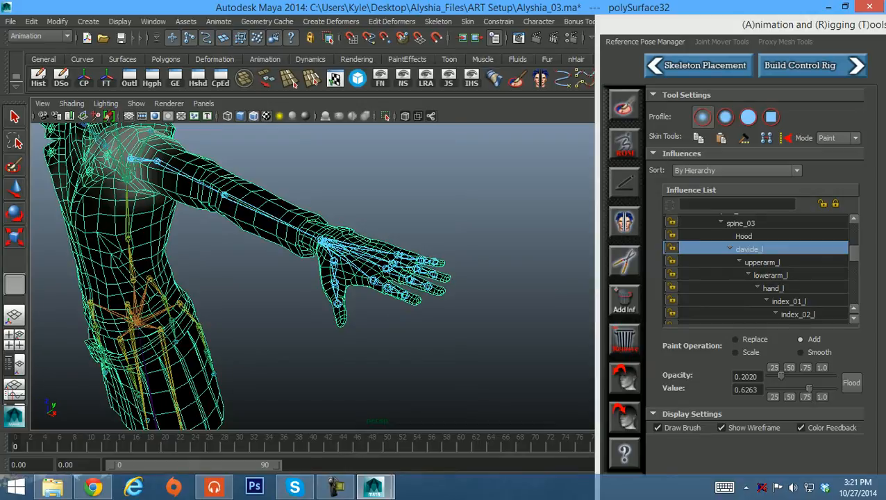
{"action": "left_click_drag", "start_coordinate": [121, 146], "coordinate": [173, 182], "text": "alt"}
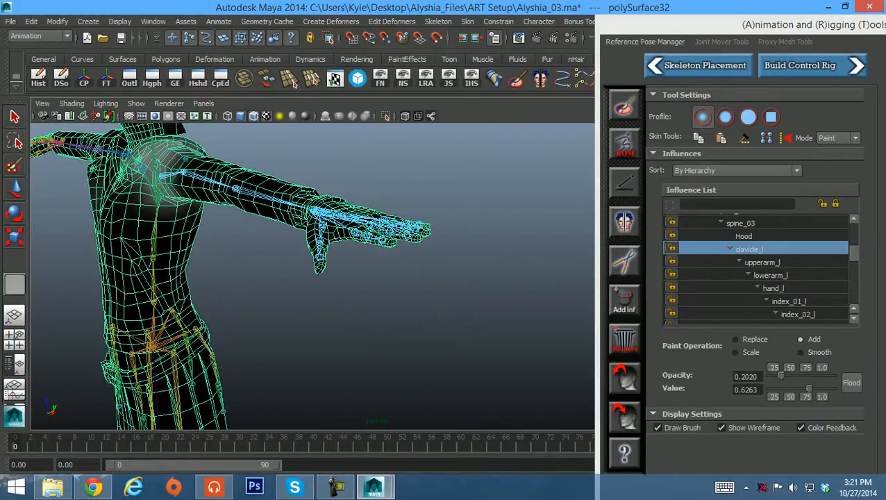